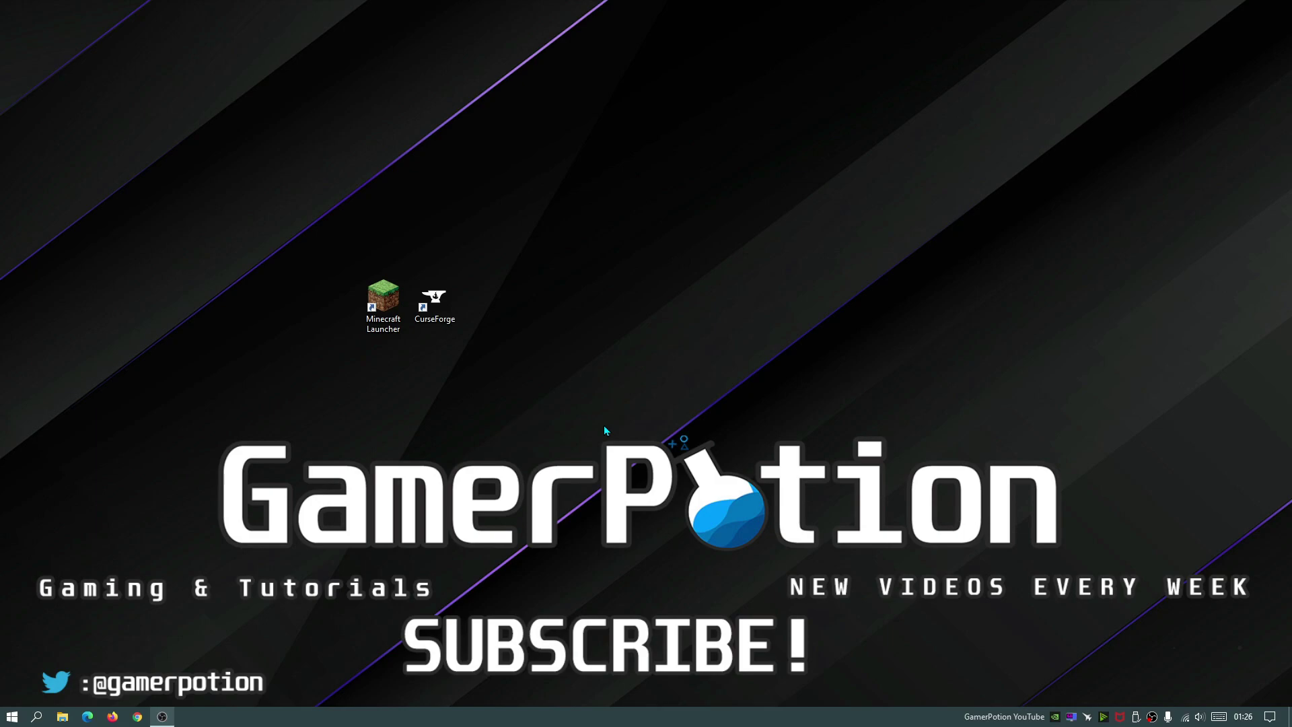
Launch CurseForge from its desktop shortcut and wait for the My Modpacks page.
double_click(454, 322)
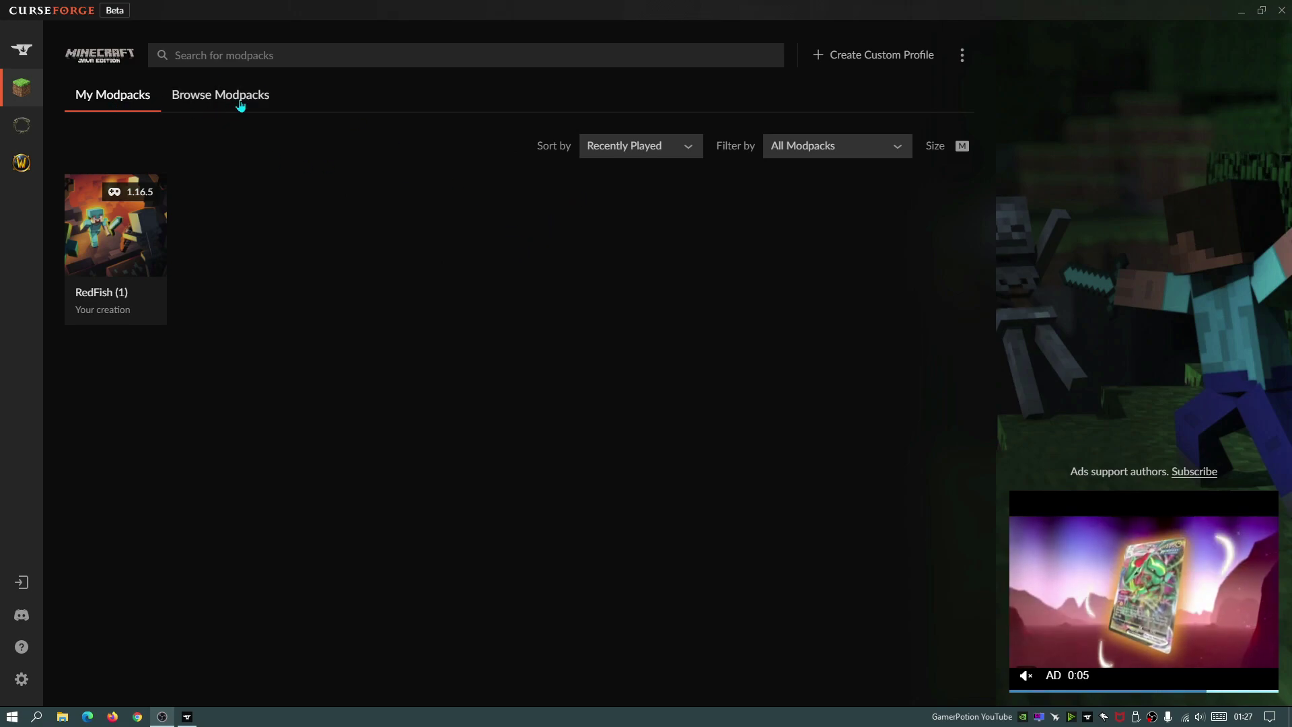
Start a custom profile named 1 using Minecraft 1.16.5 with Forge forge-36.2.0.
left_click(873, 59)
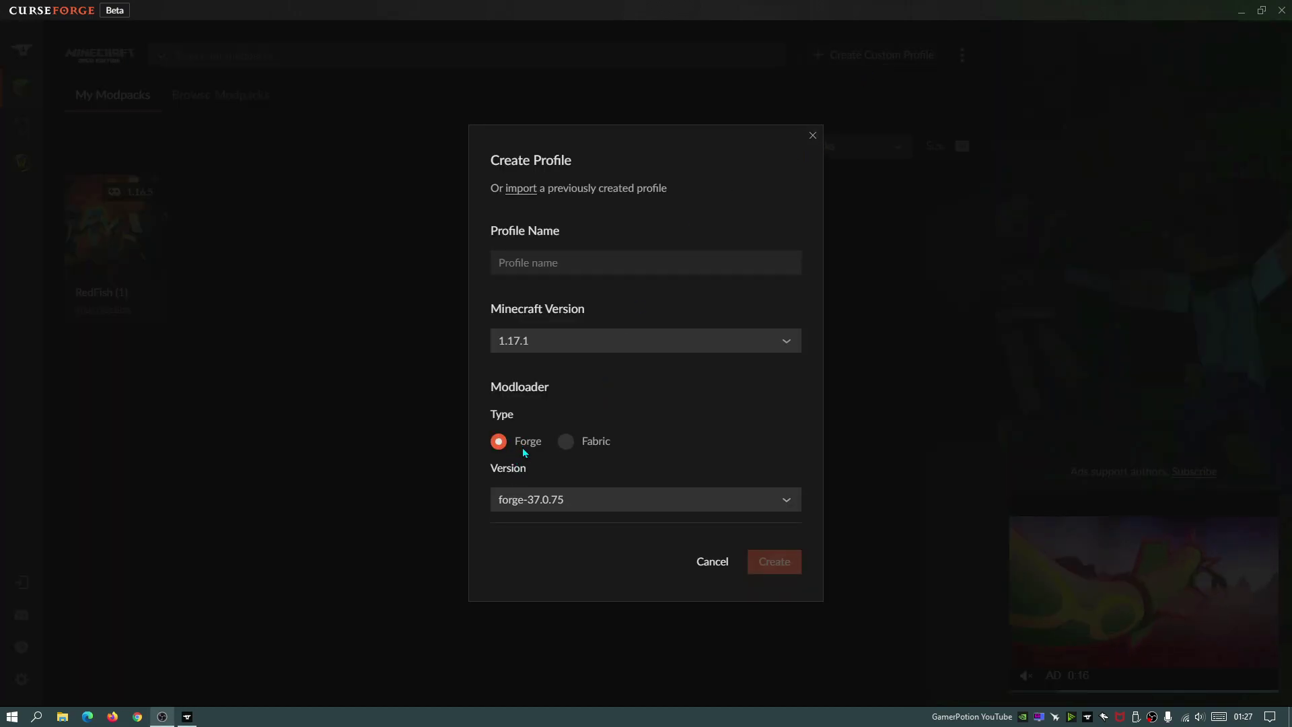
left_click(596, 340)
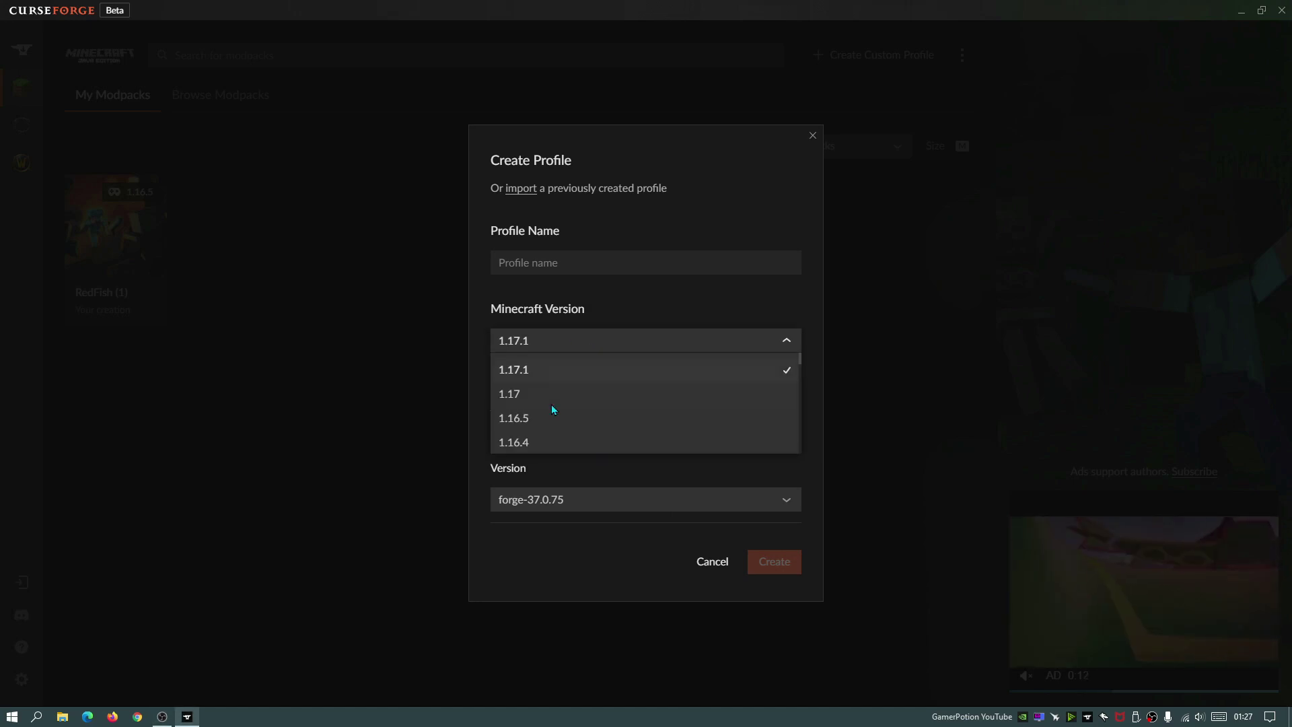
left_click(531, 419)
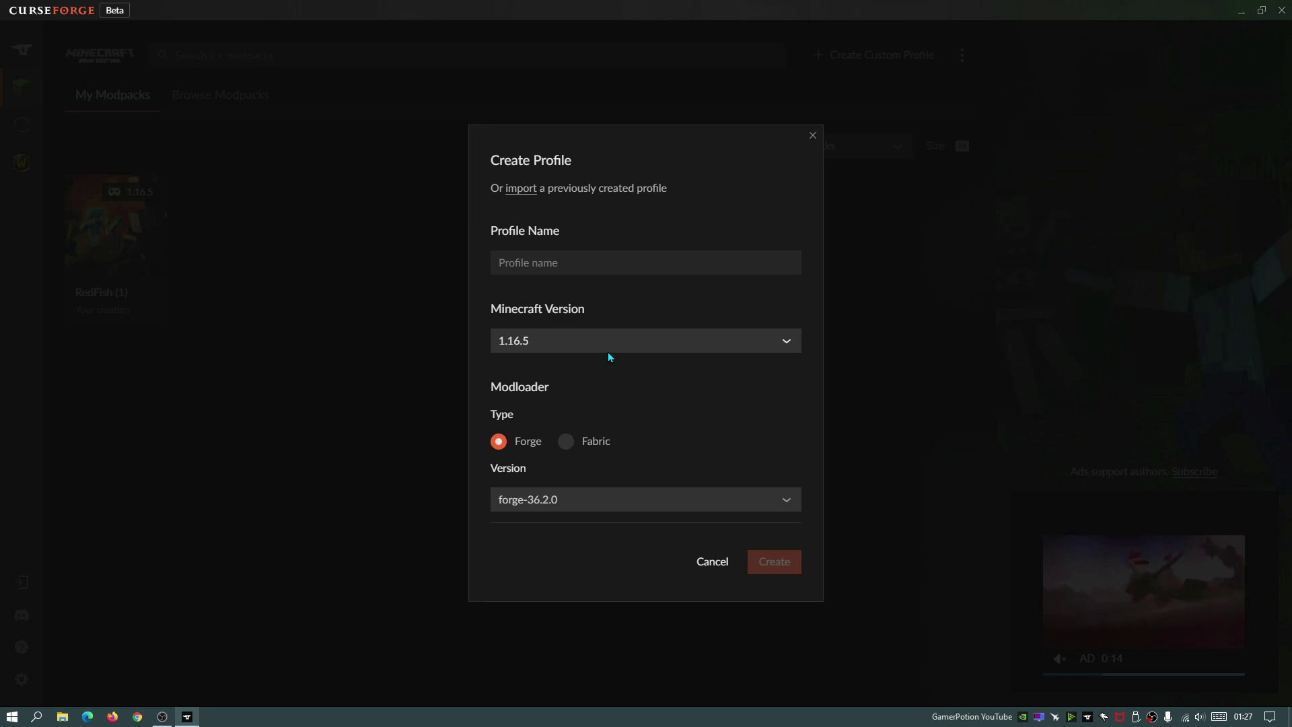
left_click(606, 268)
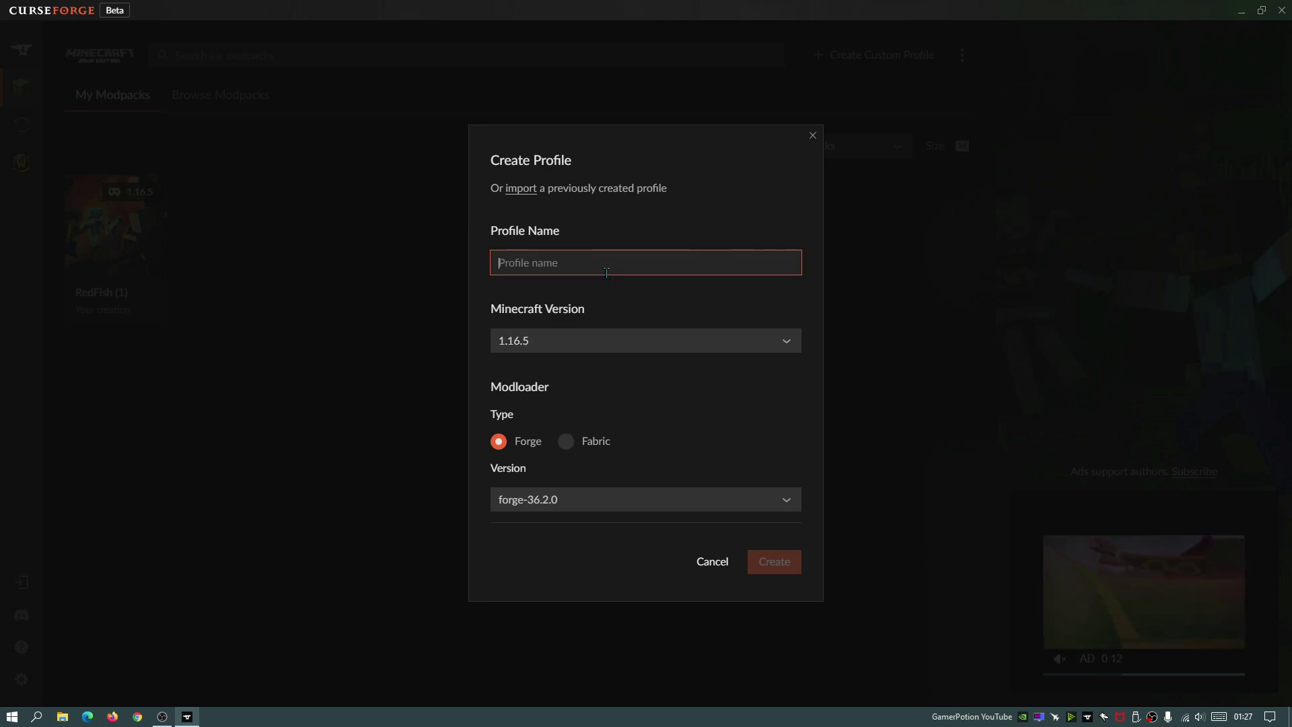
type("1")
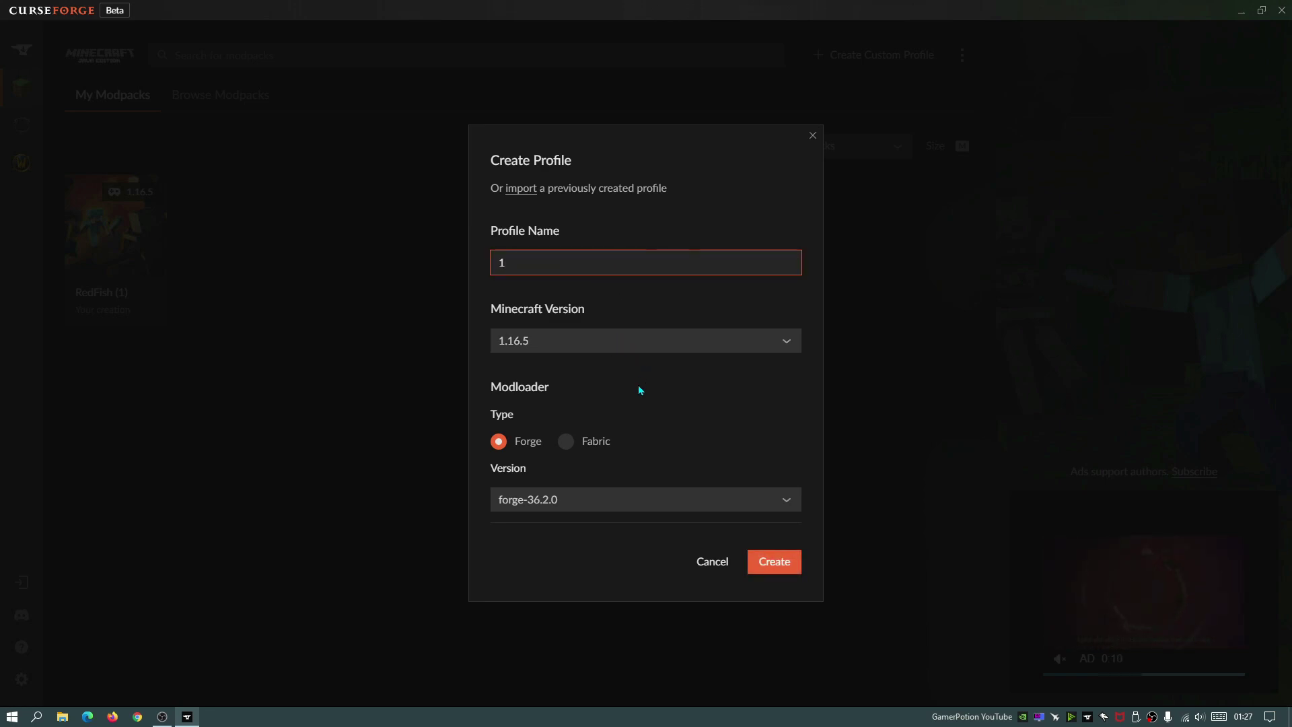
Create profile 1 and open its profile page via View Profile.
left_click(777, 562)
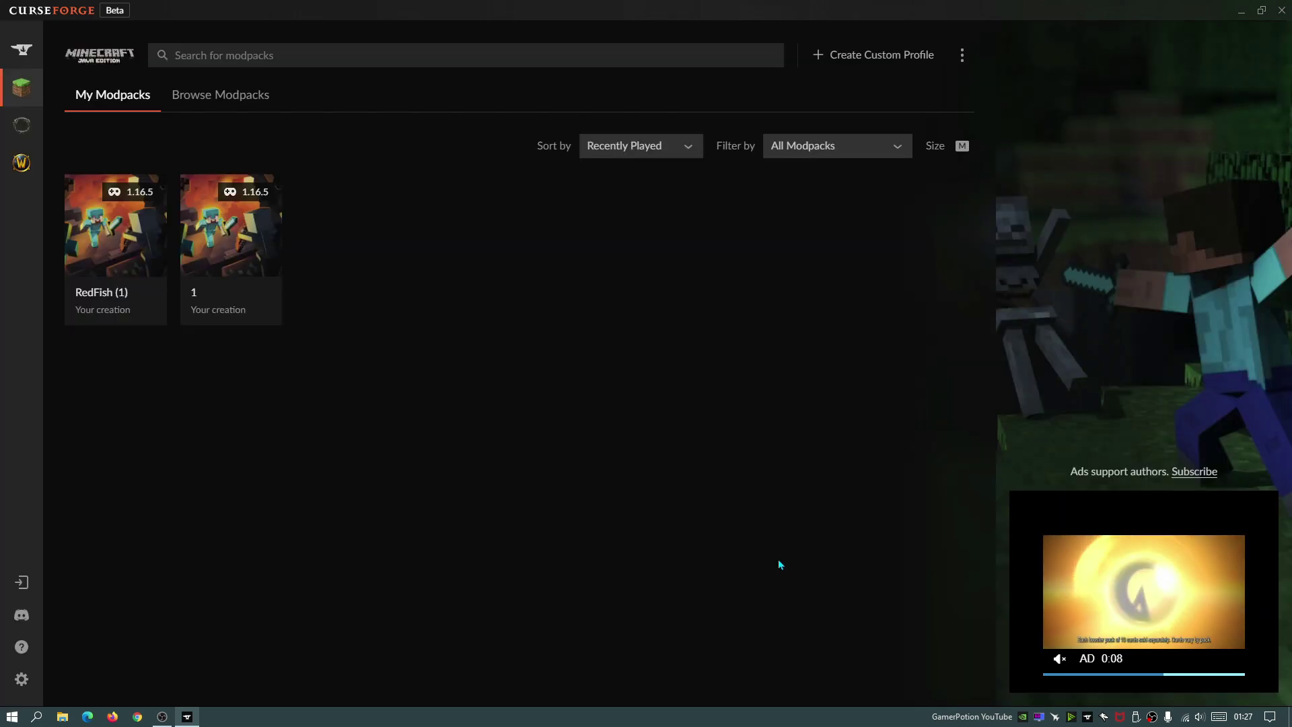
mouse_move(272, 229)
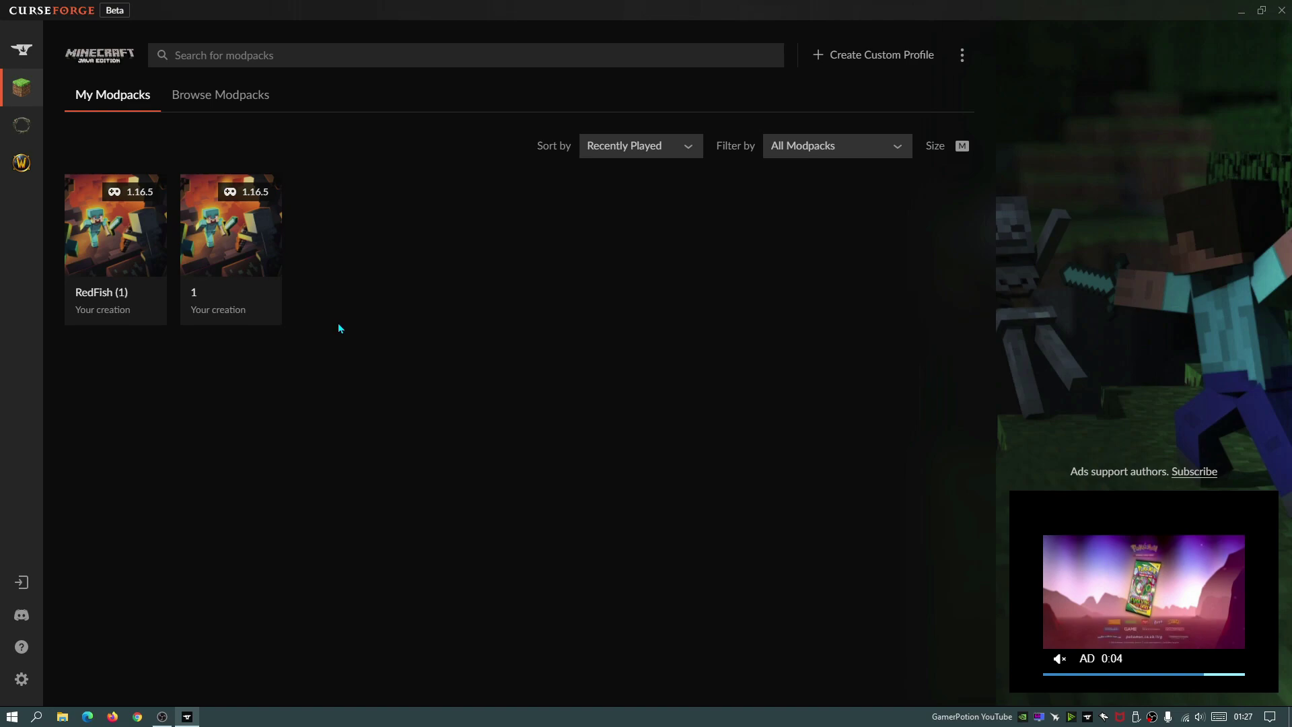
right_click(237, 221)
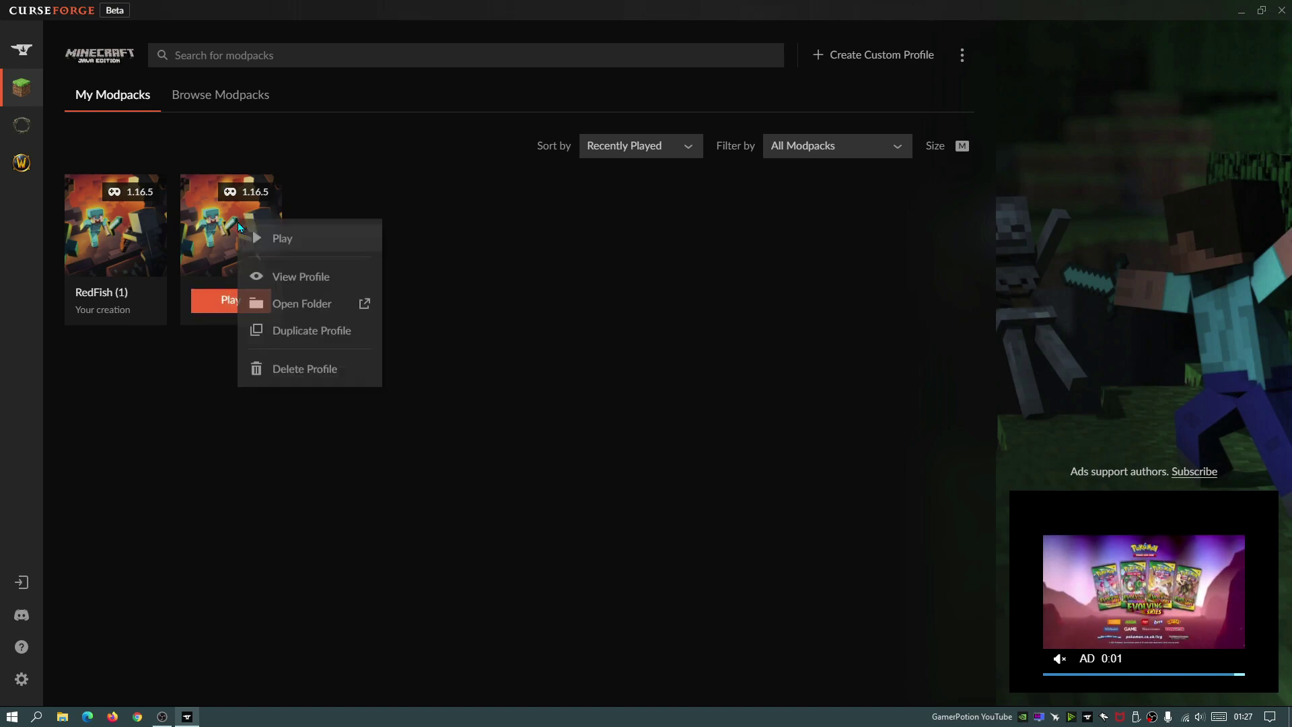
left_click(301, 277)
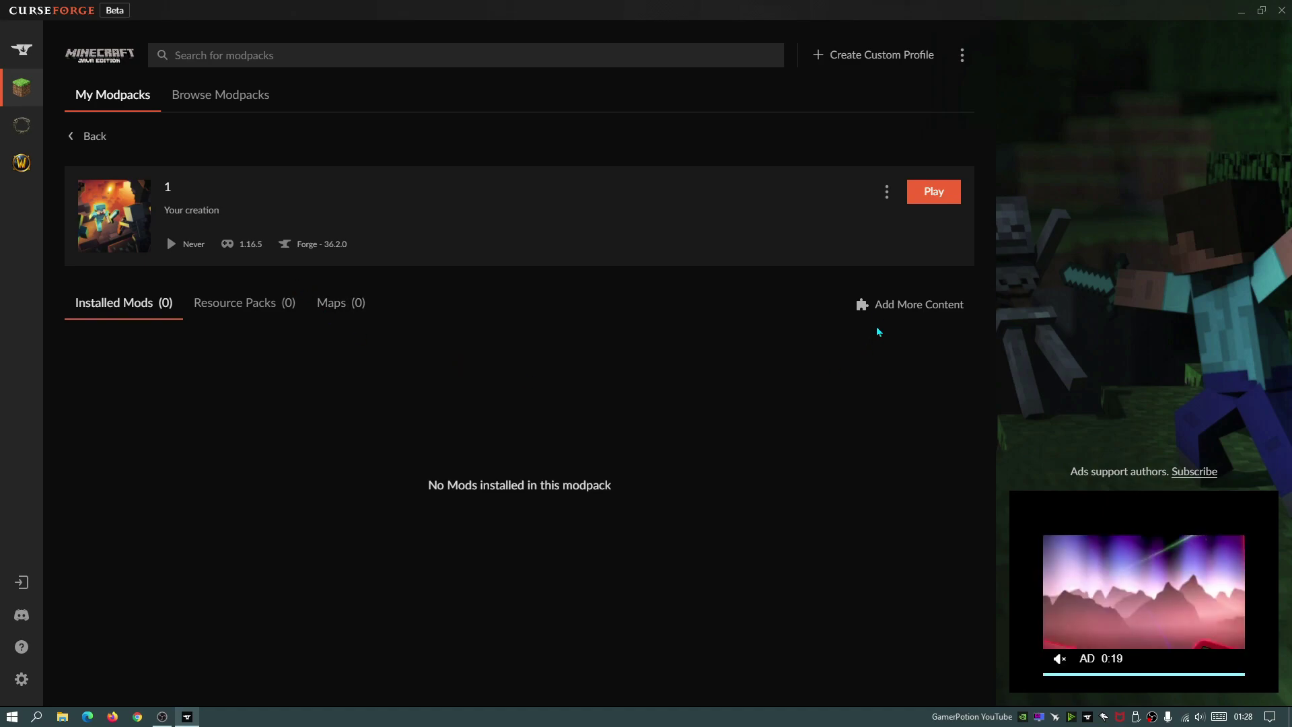
Search for 'halo' and install the Halogen mod into profile 1.
left_click(922, 309)
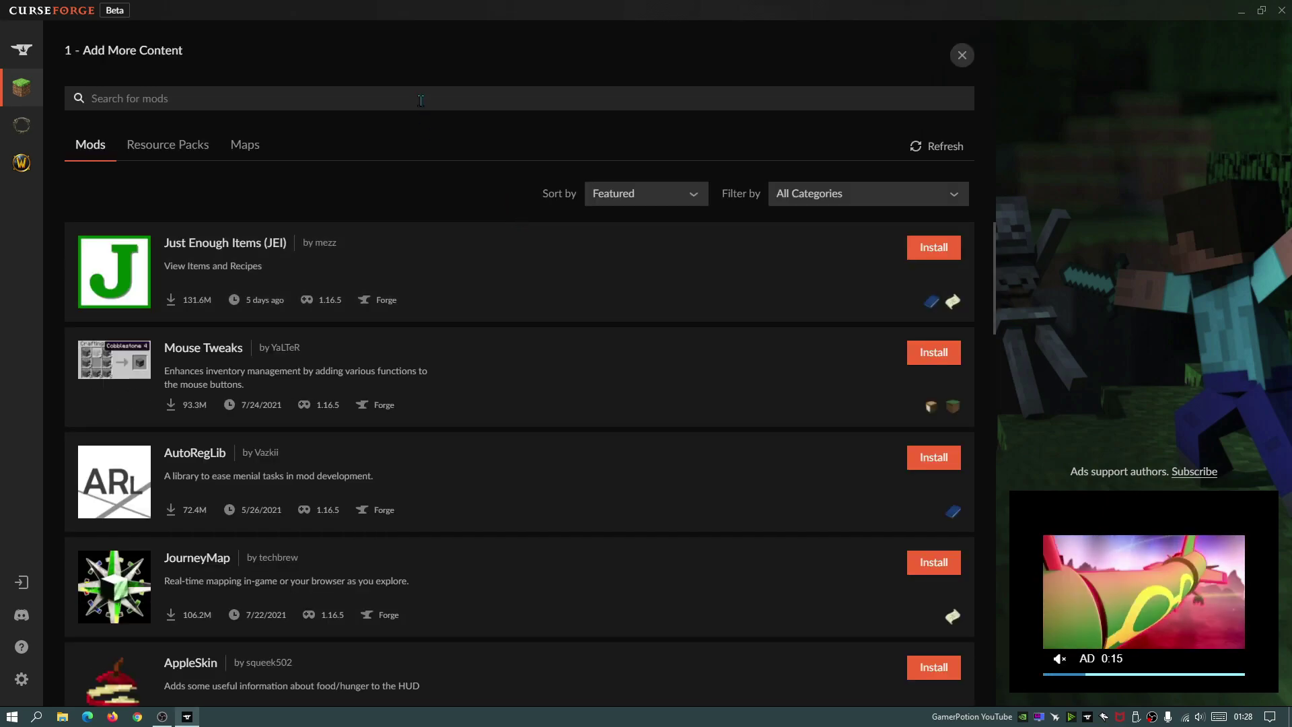
type("halogen")
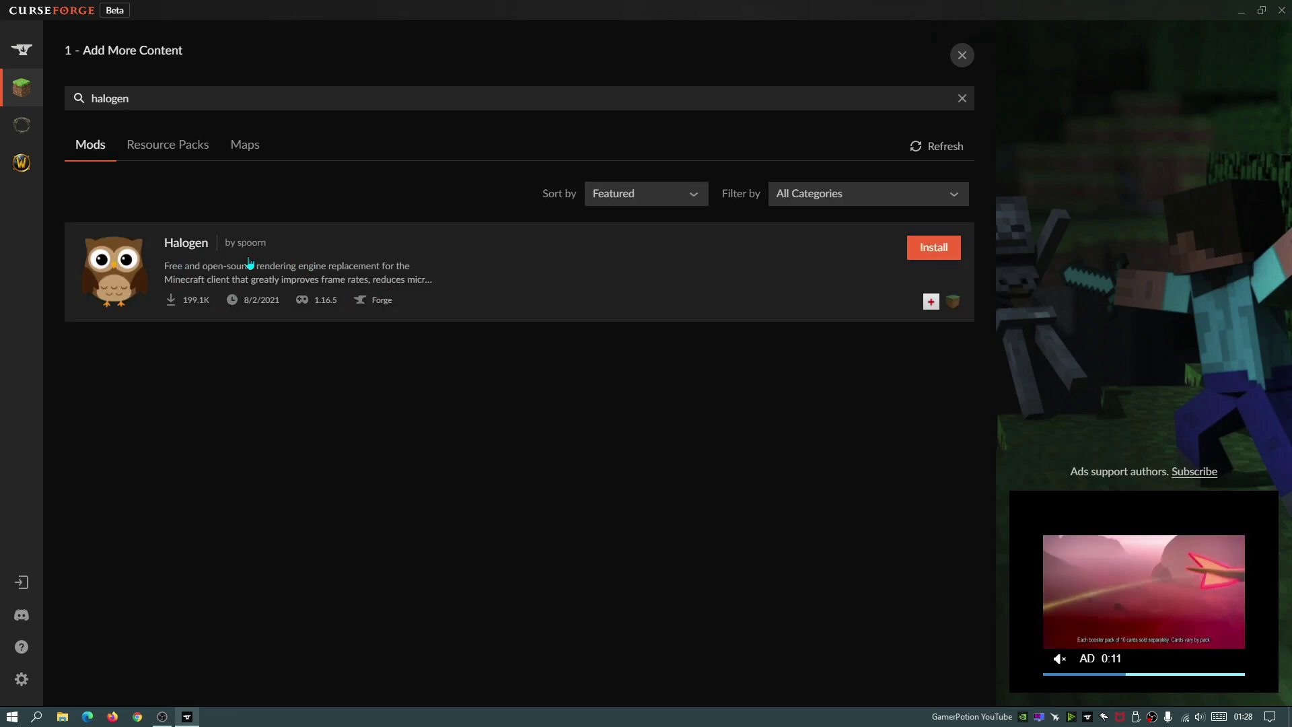
left_click(935, 250)
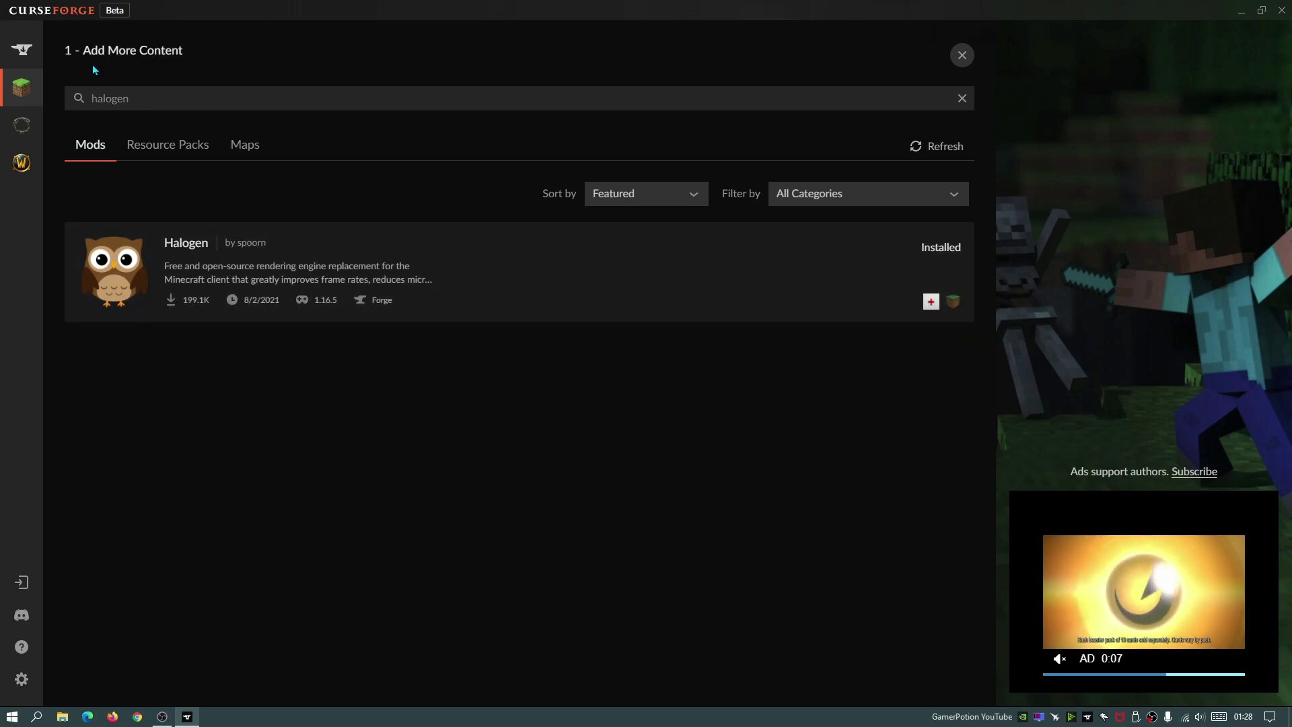
left_click(962, 55)
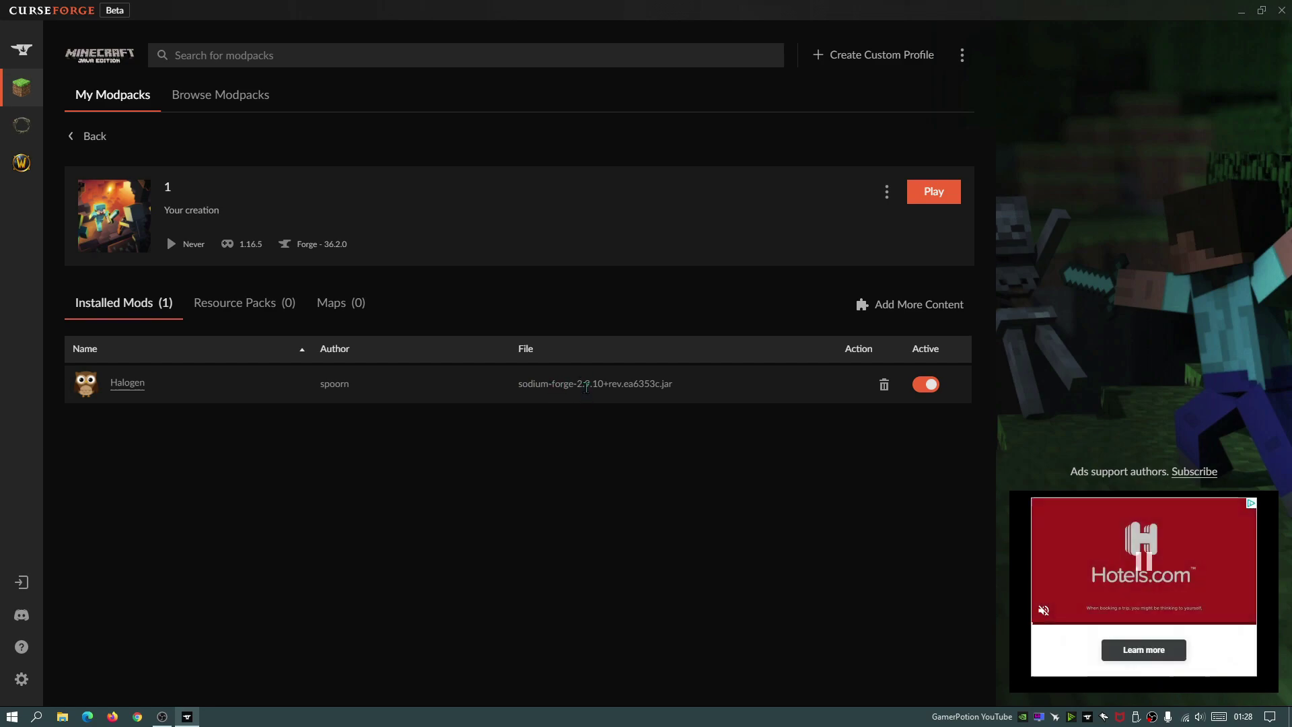
Play profile 1 through the Minecraft Launcher and maximize the loading and game windows.
left_click(93, 138)
left_click(235, 308)
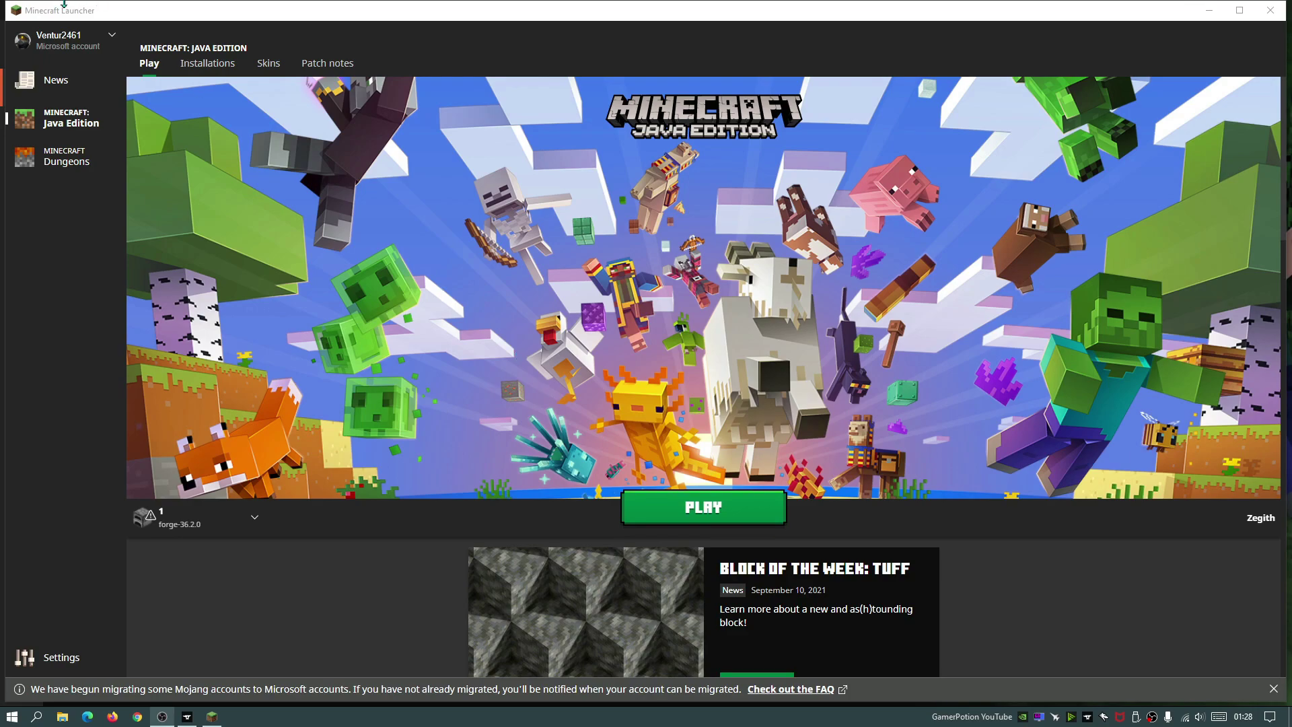
left_click(709, 512)
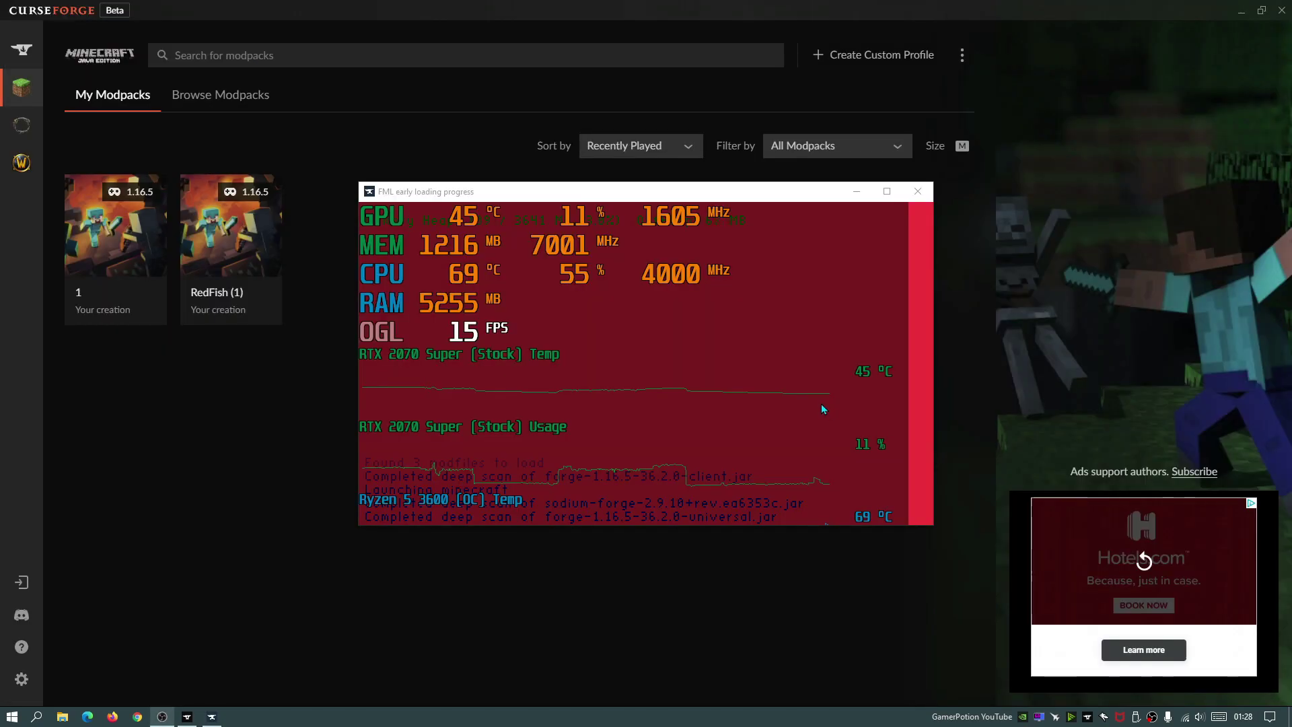
left_click(886, 193)
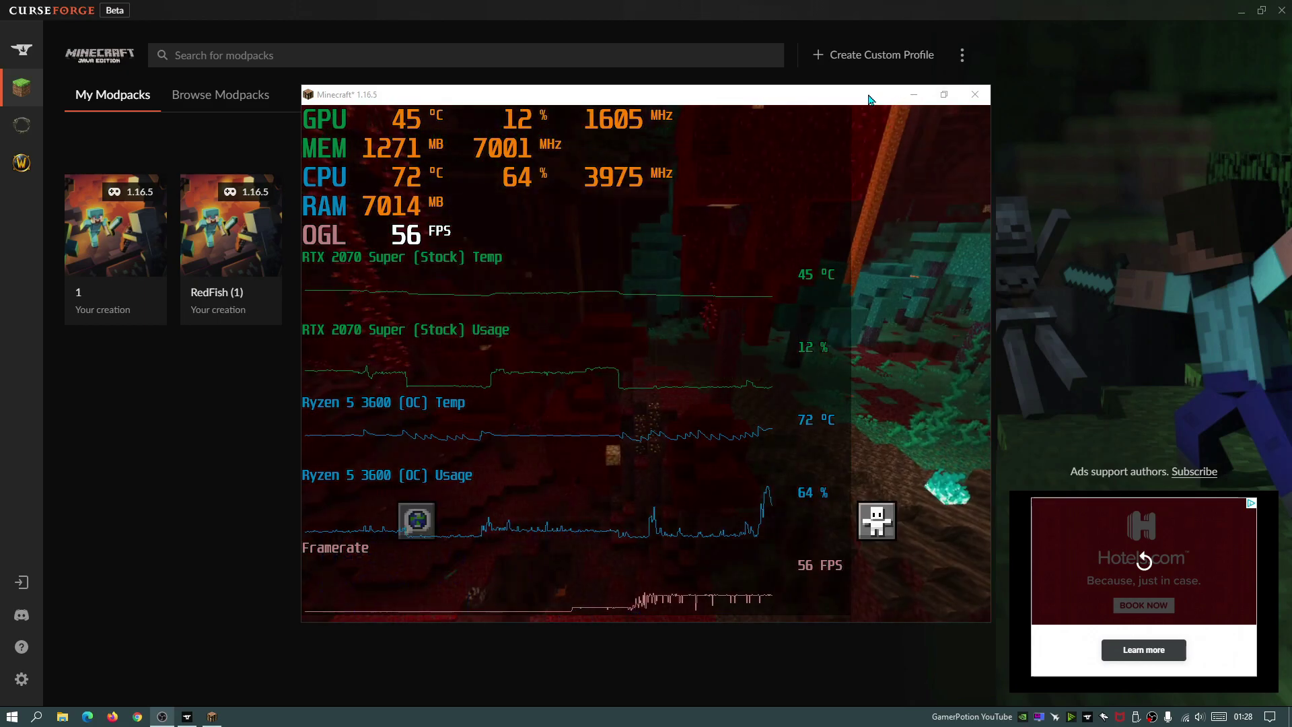
left_click(886, 191)
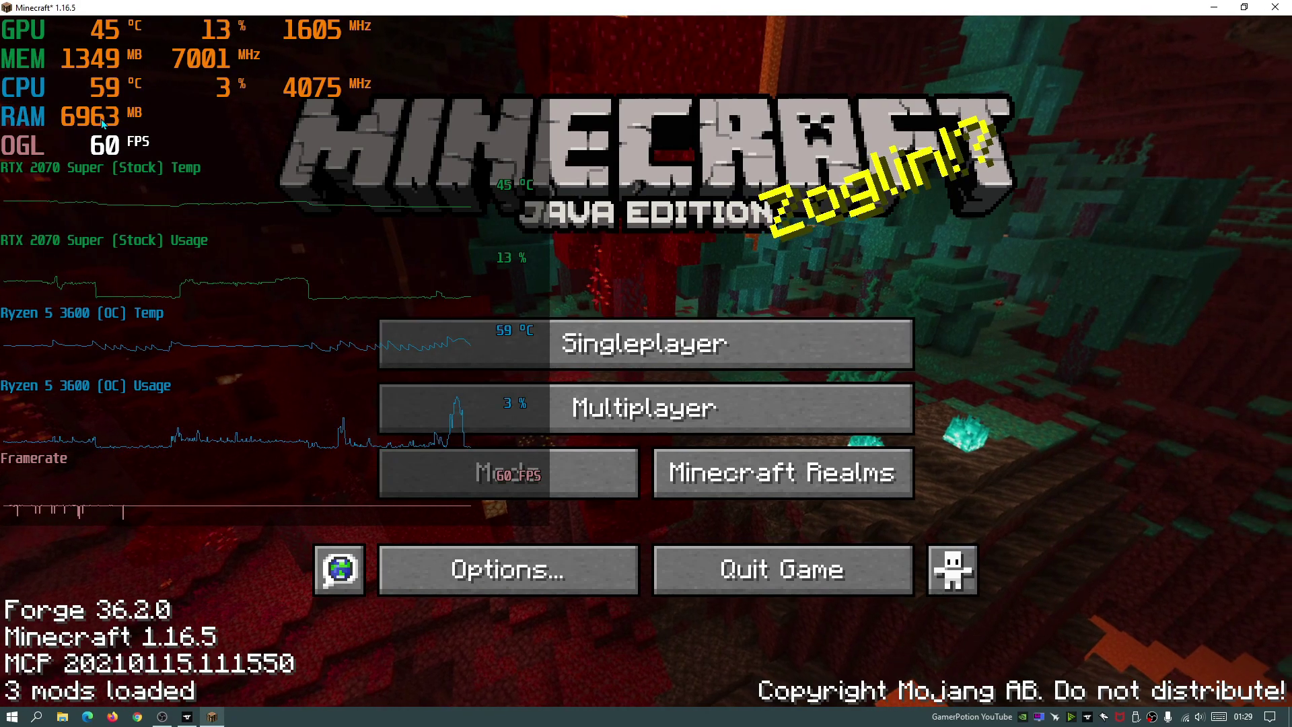
Check the Minecraft, SodiumReforged and Forge entries in Mods, then quit Minecraft and close CurseForge.
left_click(579, 474)
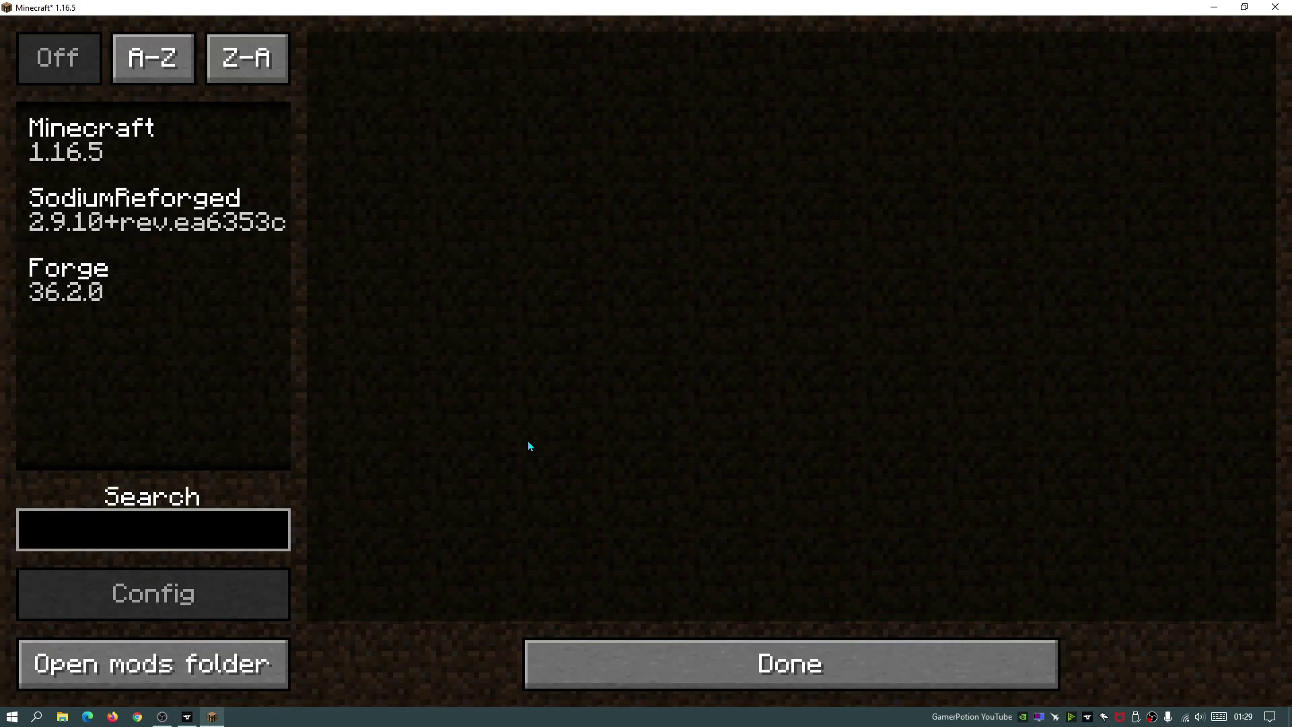
left_click(91, 151)
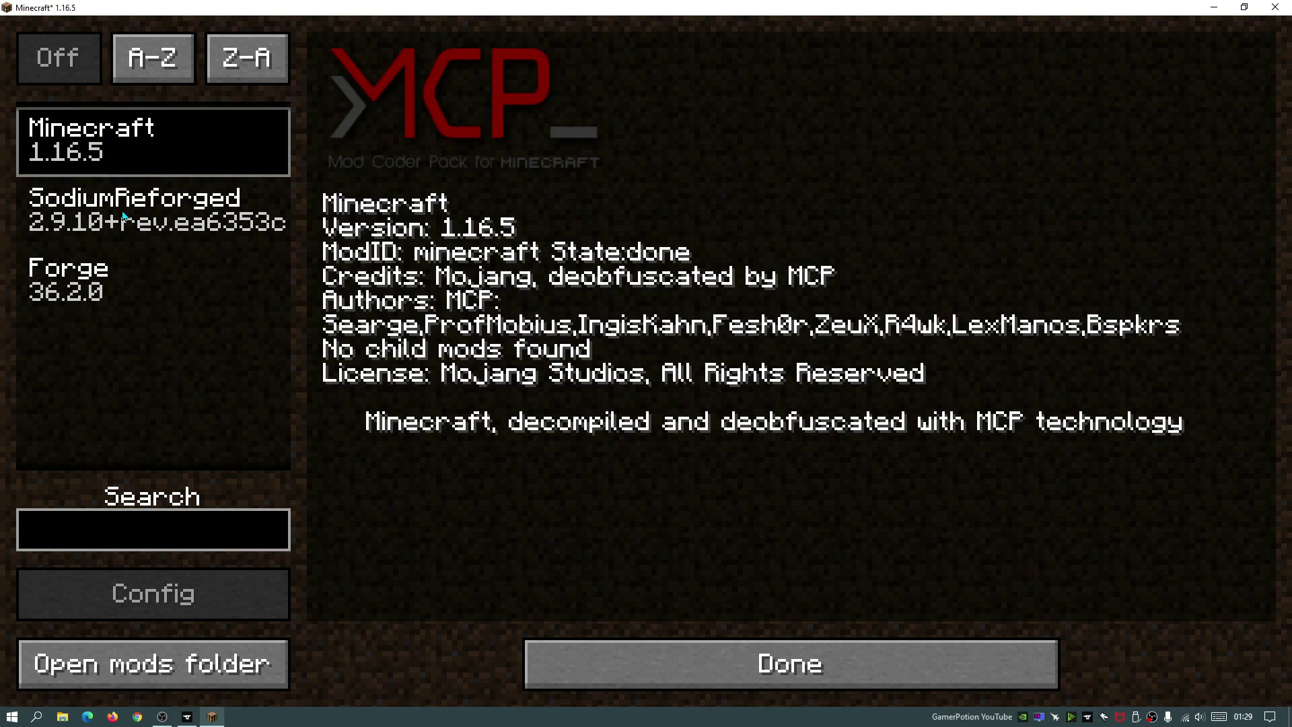
left_click(125, 216)
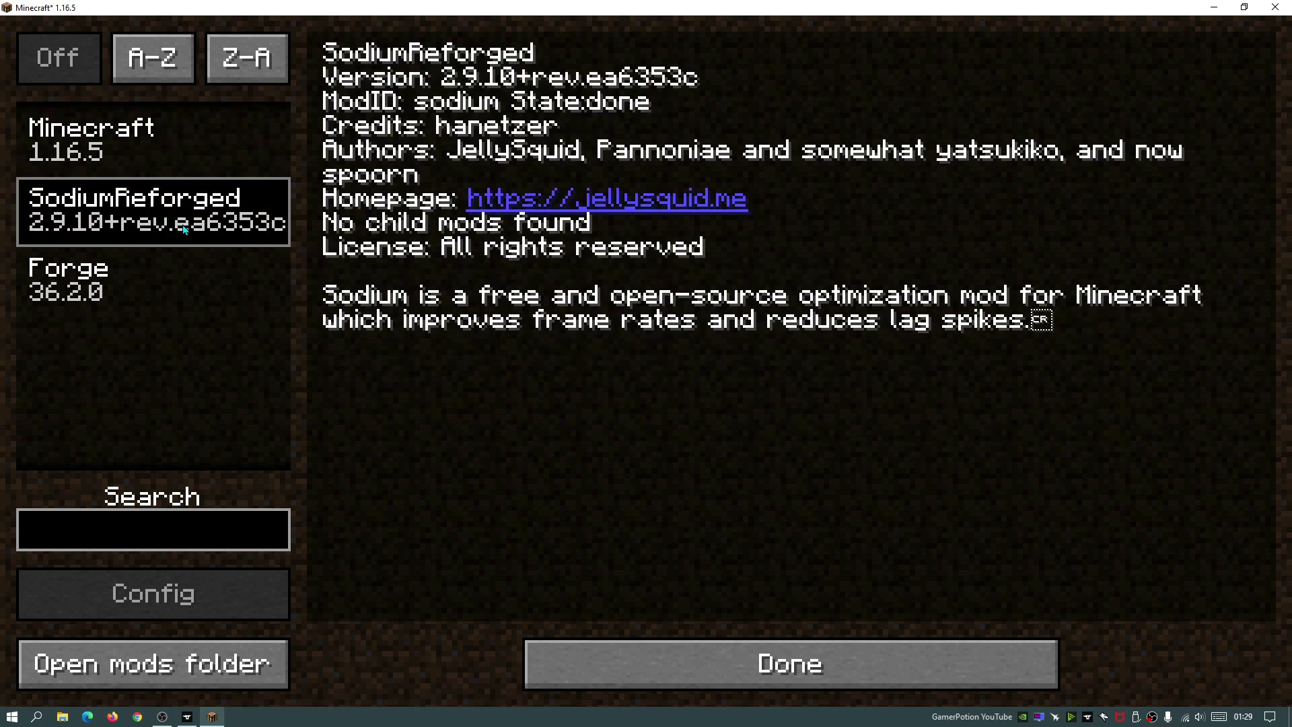
left_click(101, 289)
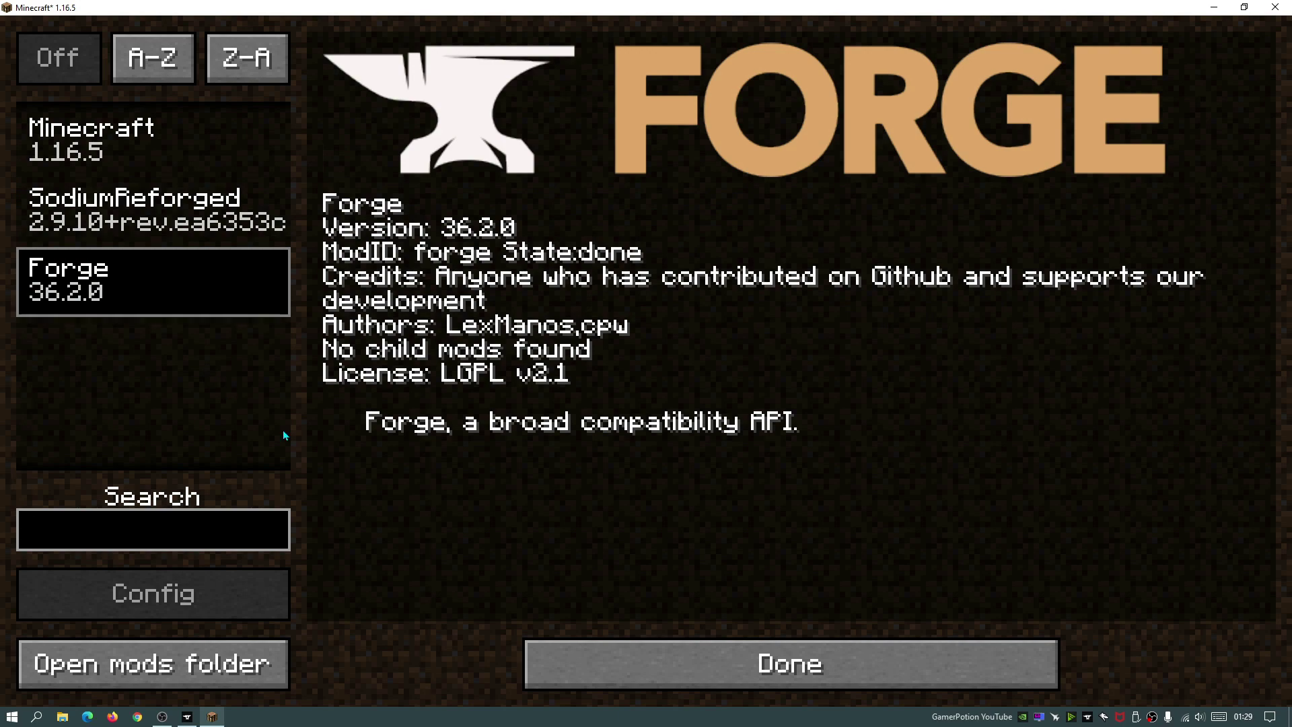
left_click(747, 667)
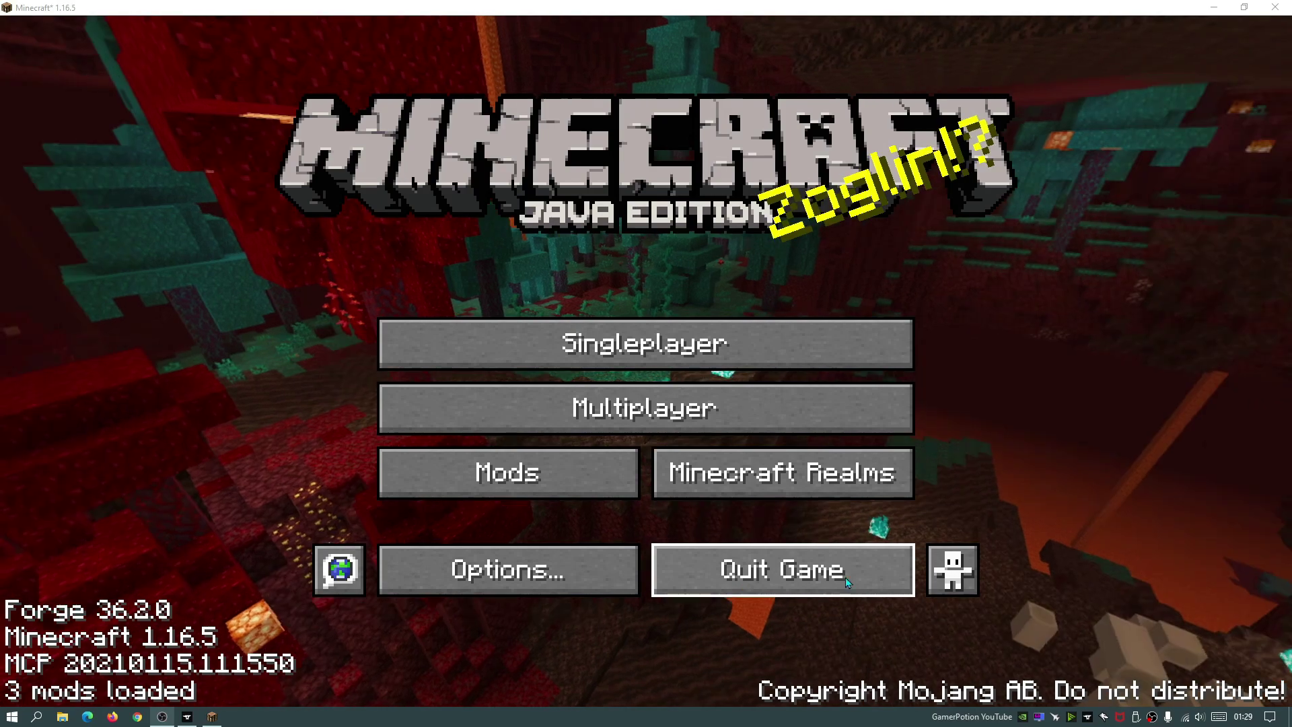
left_click(753, 581)
left_click(1281, 10)
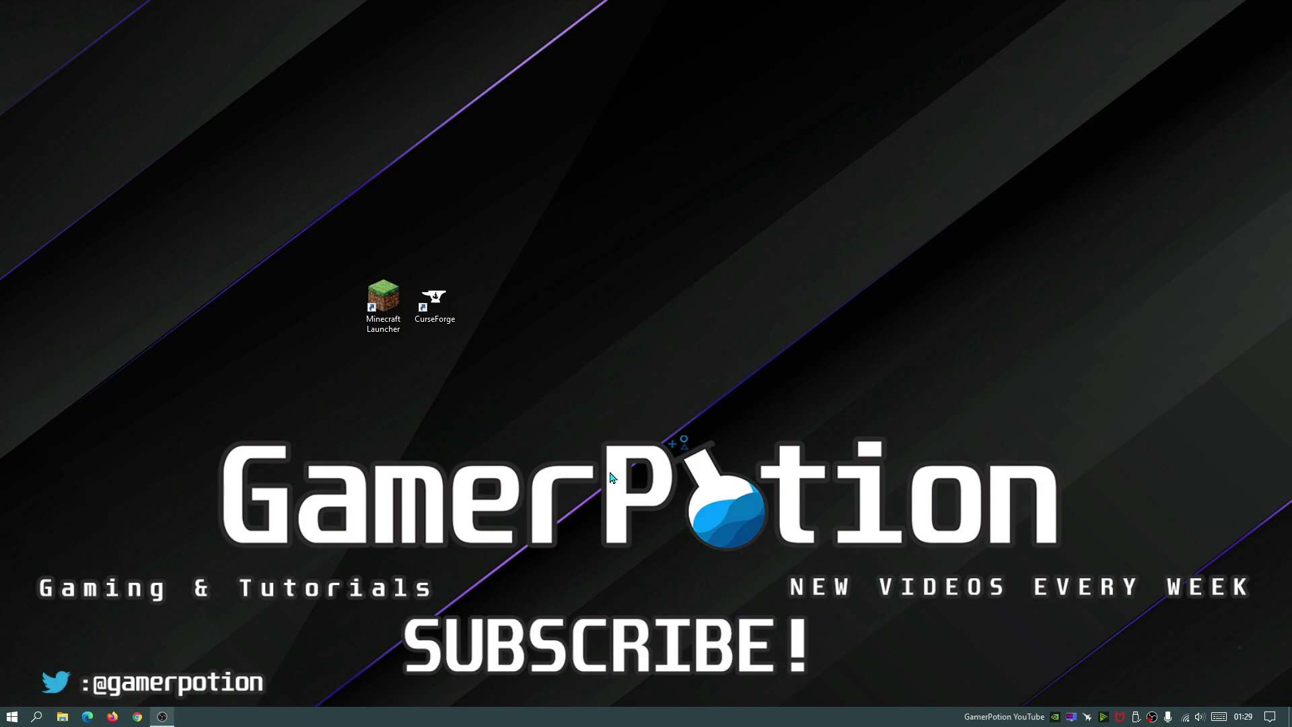
Search Bing in Edge for 'java jdk 17'.
left_click(87, 717)
type("java j")
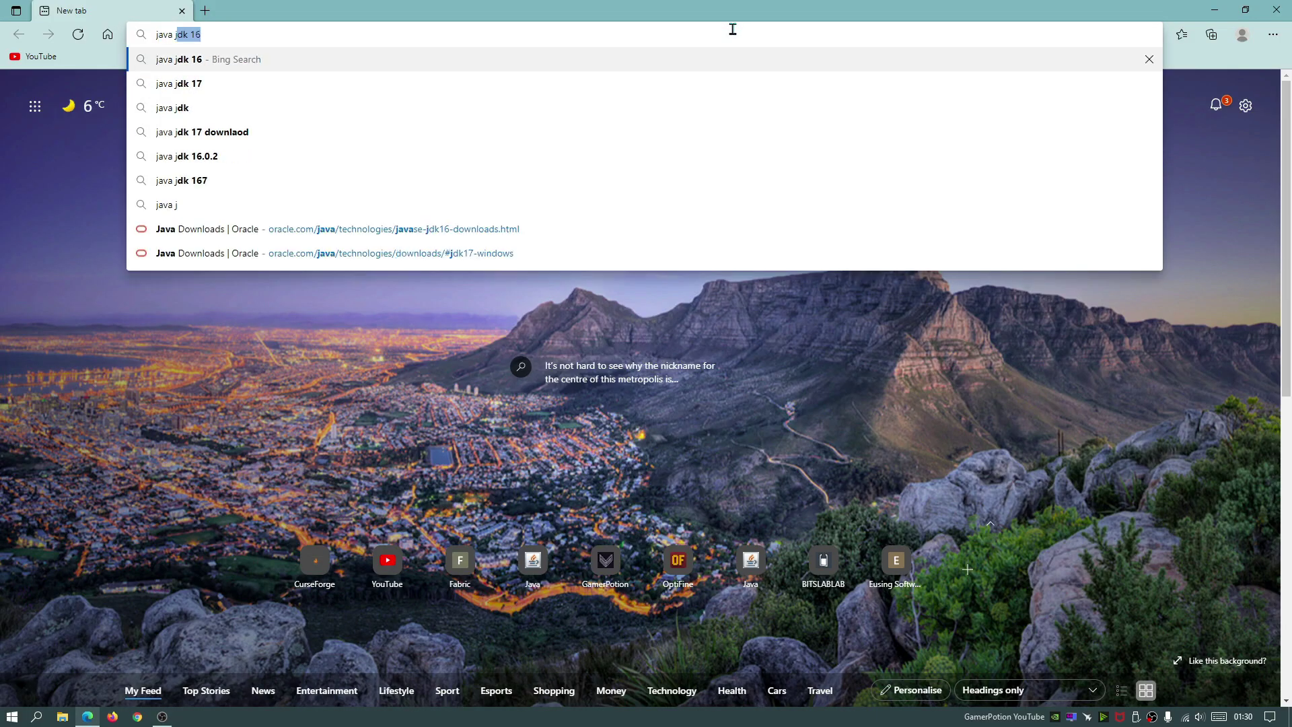
type("dk 17")
key("Return")
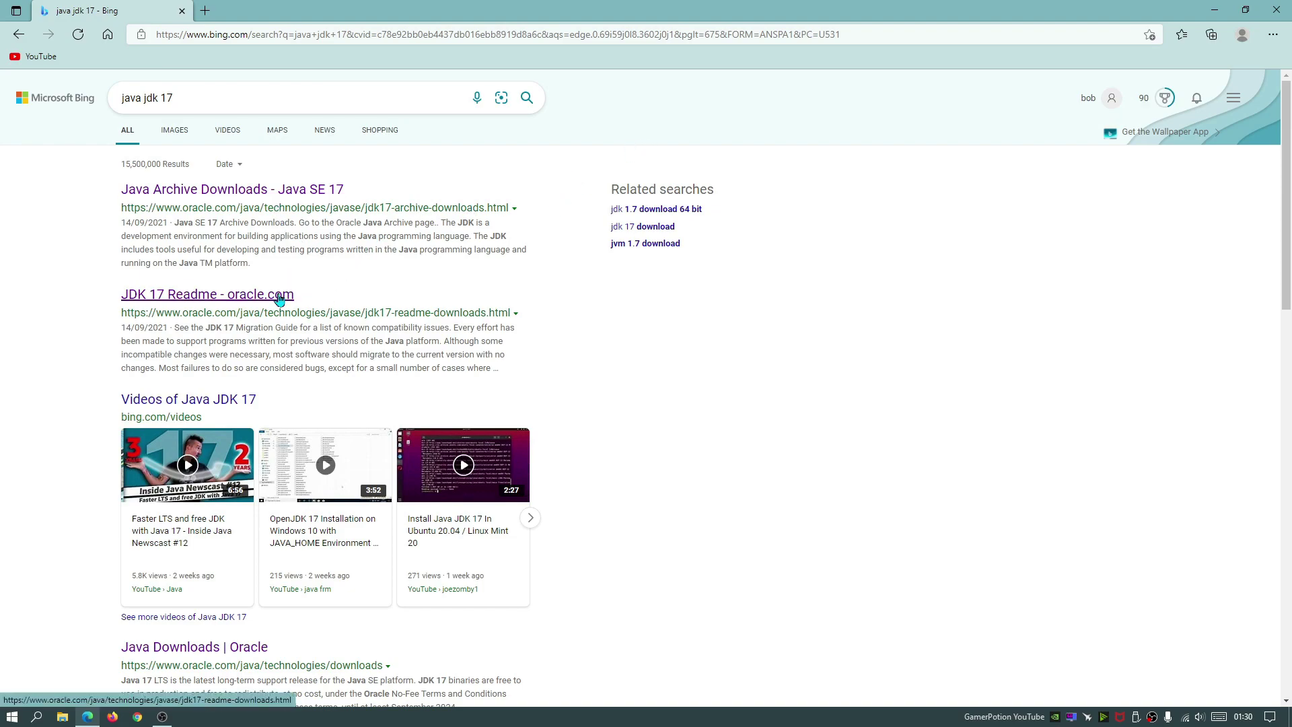
scroll(279, 298, "down", 4)
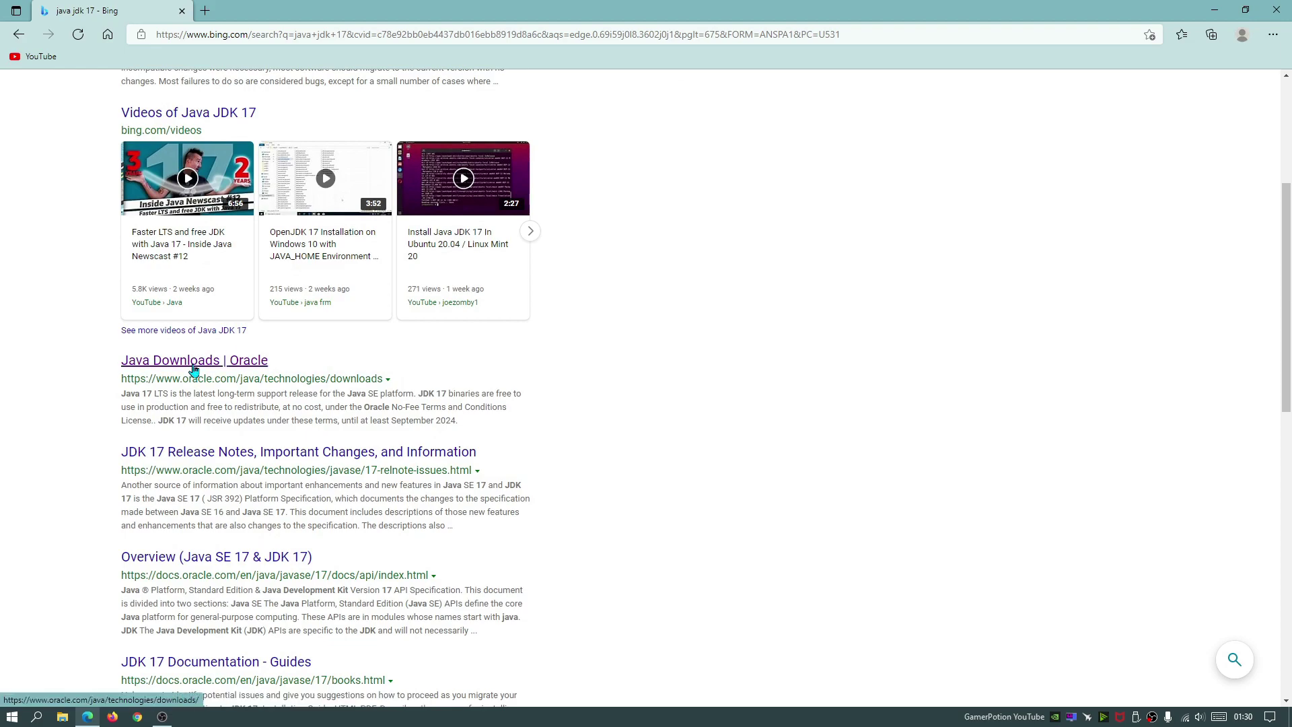
Download jdk-17_windows-x64_bin.exe from Oracle's Windows x64 installers, then close the Oracle tab.
left_click(193, 369)
scroll(248, 384, "down", 5)
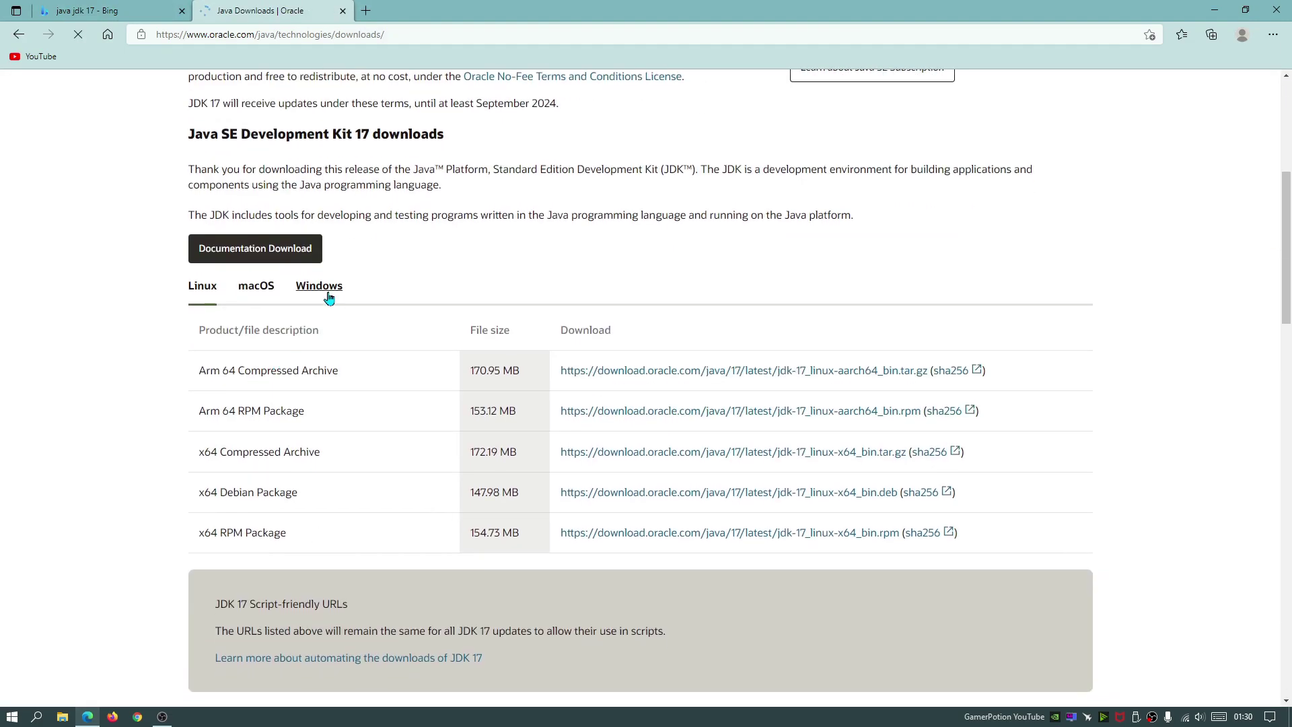
left_click(323, 290)
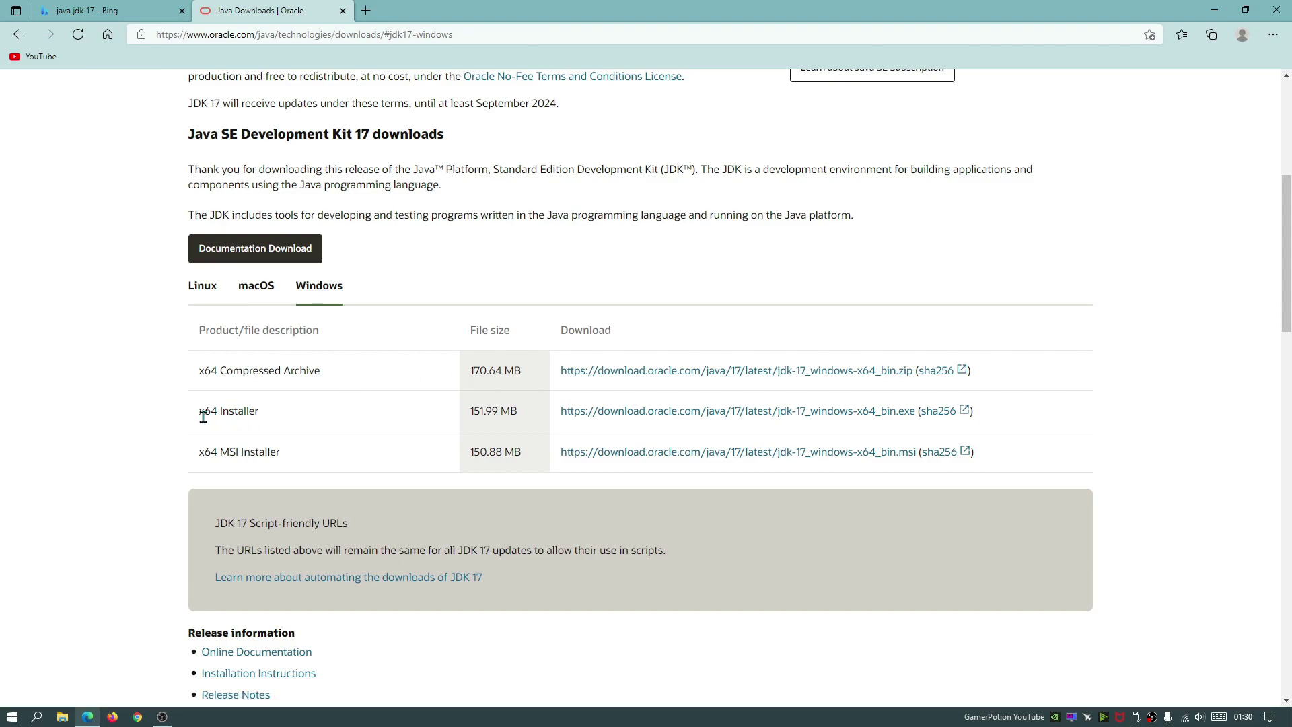
left_click(695, 412)
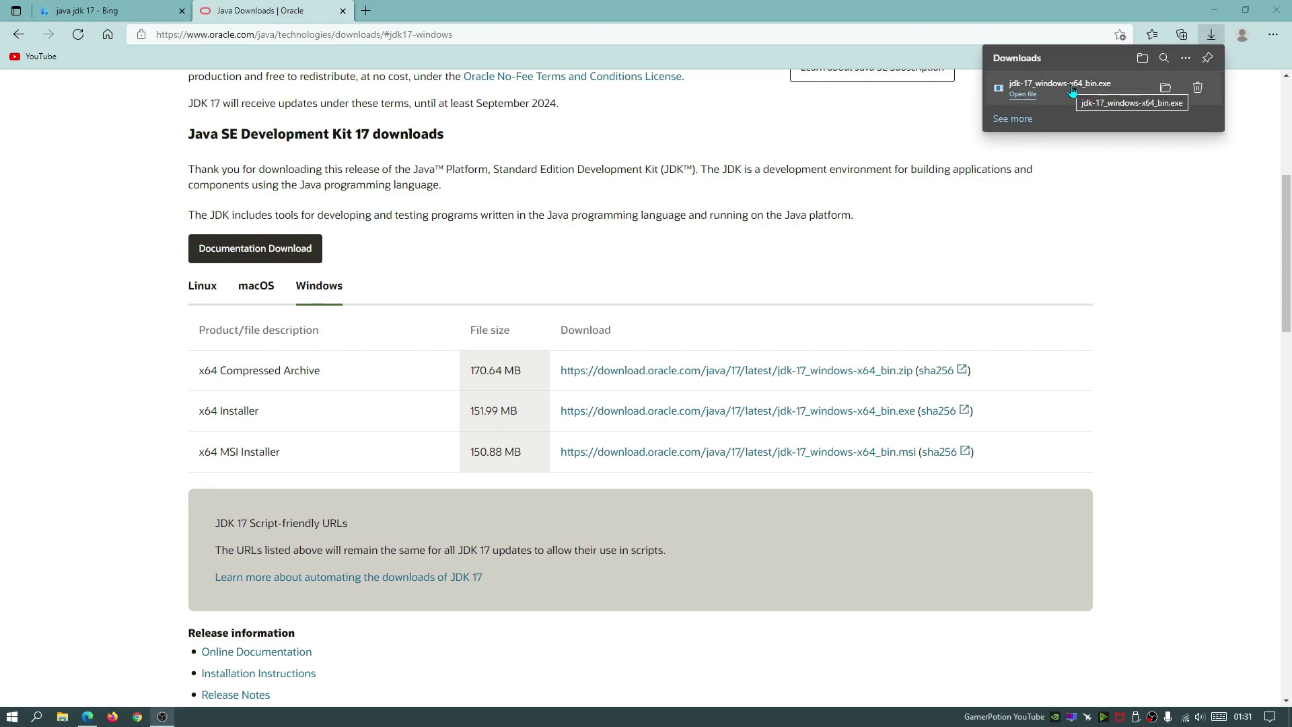
left_click(342, 12)
left_click(342, 11)
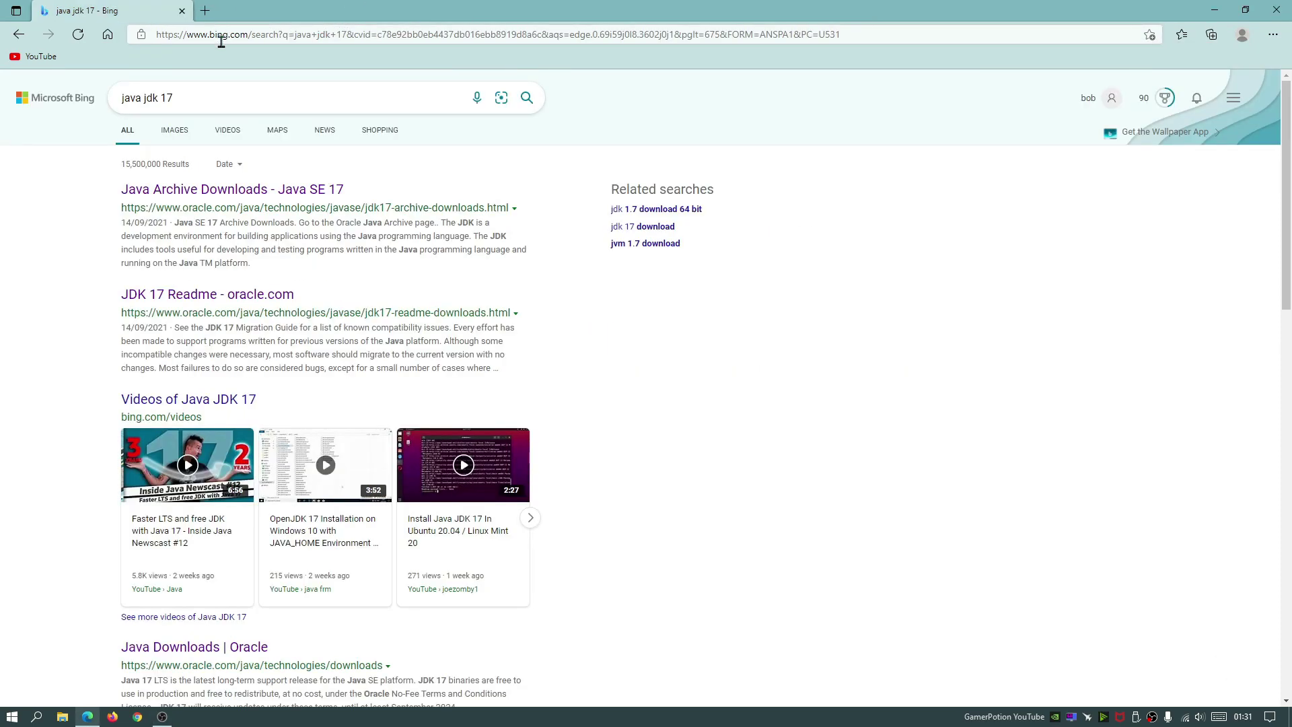
Search Bing for 'minecraft forge' and open the files.minecraftforge.net result.
left_click(232, 98)
type("mi")
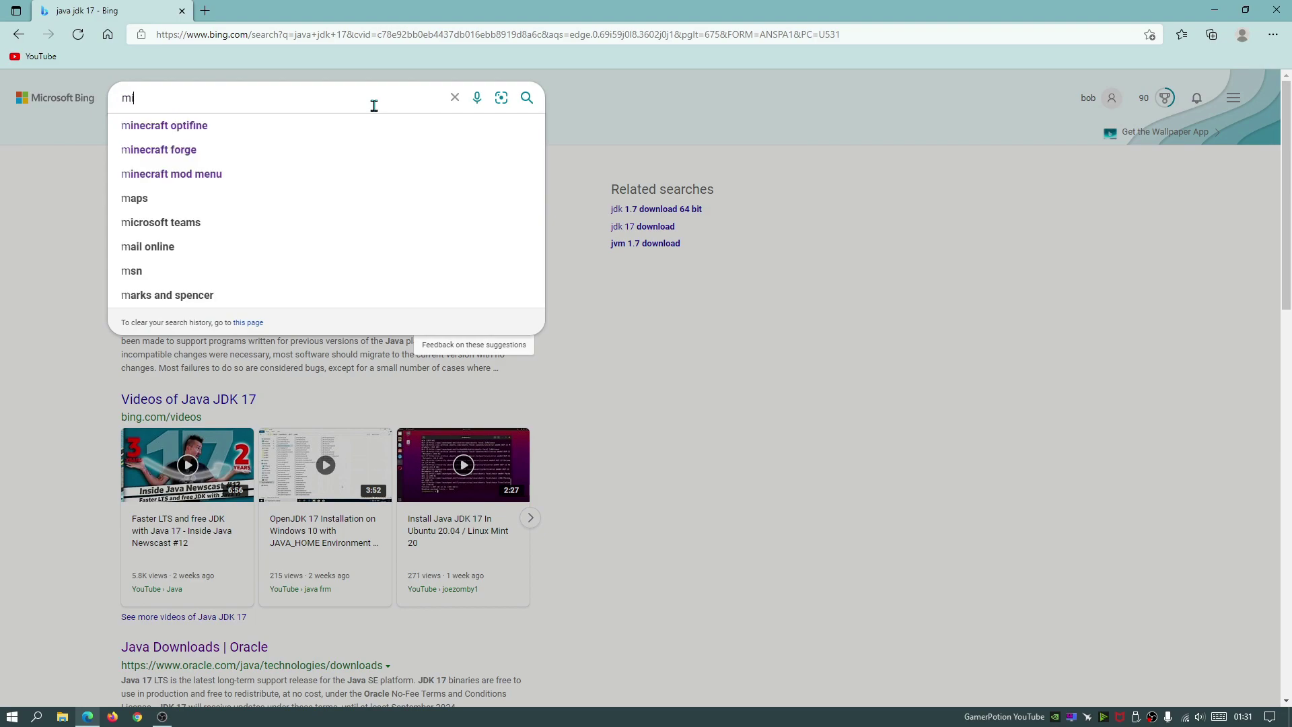
type("necraft forg")
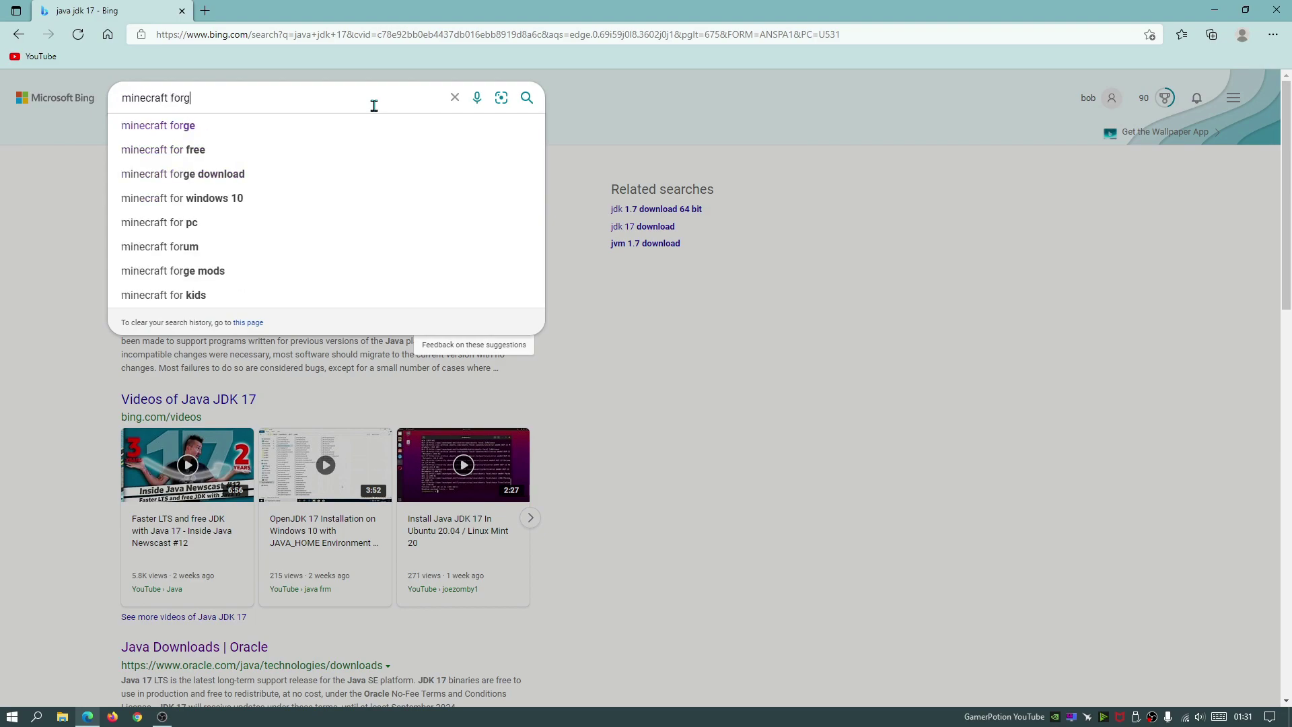
key("Down")
key("Return")
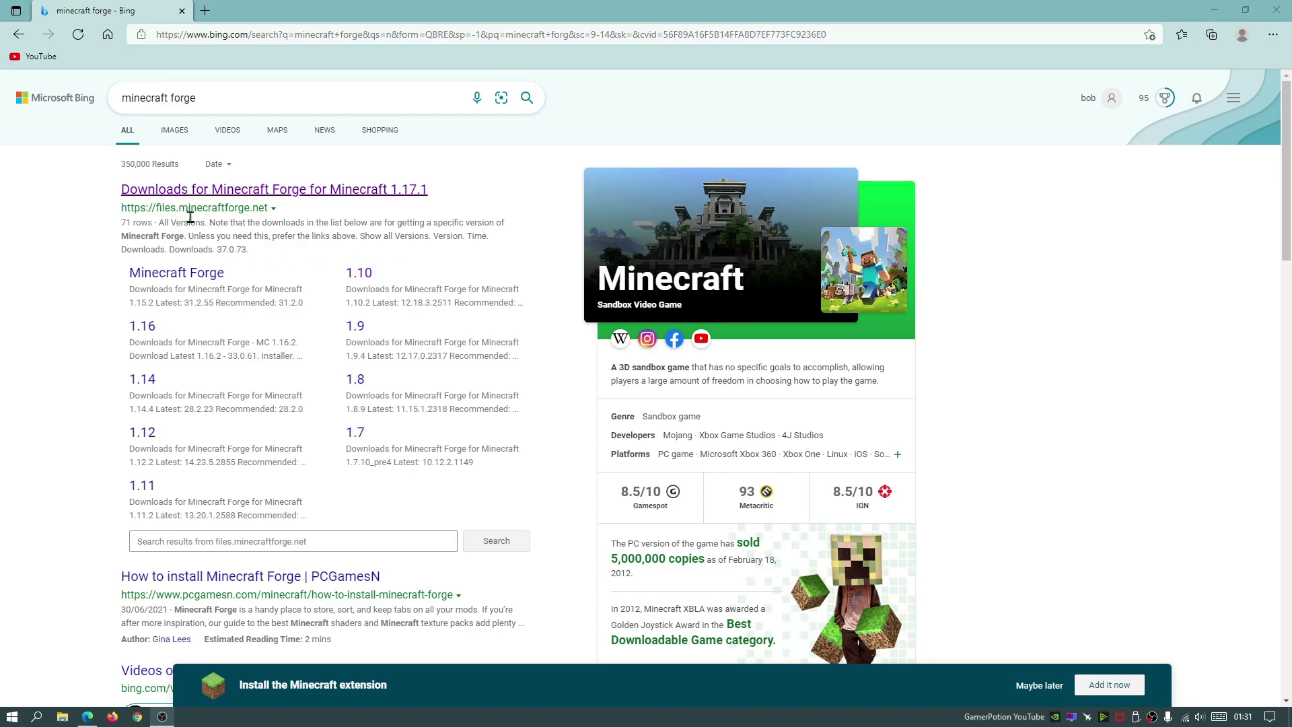
left_click(310, 195)
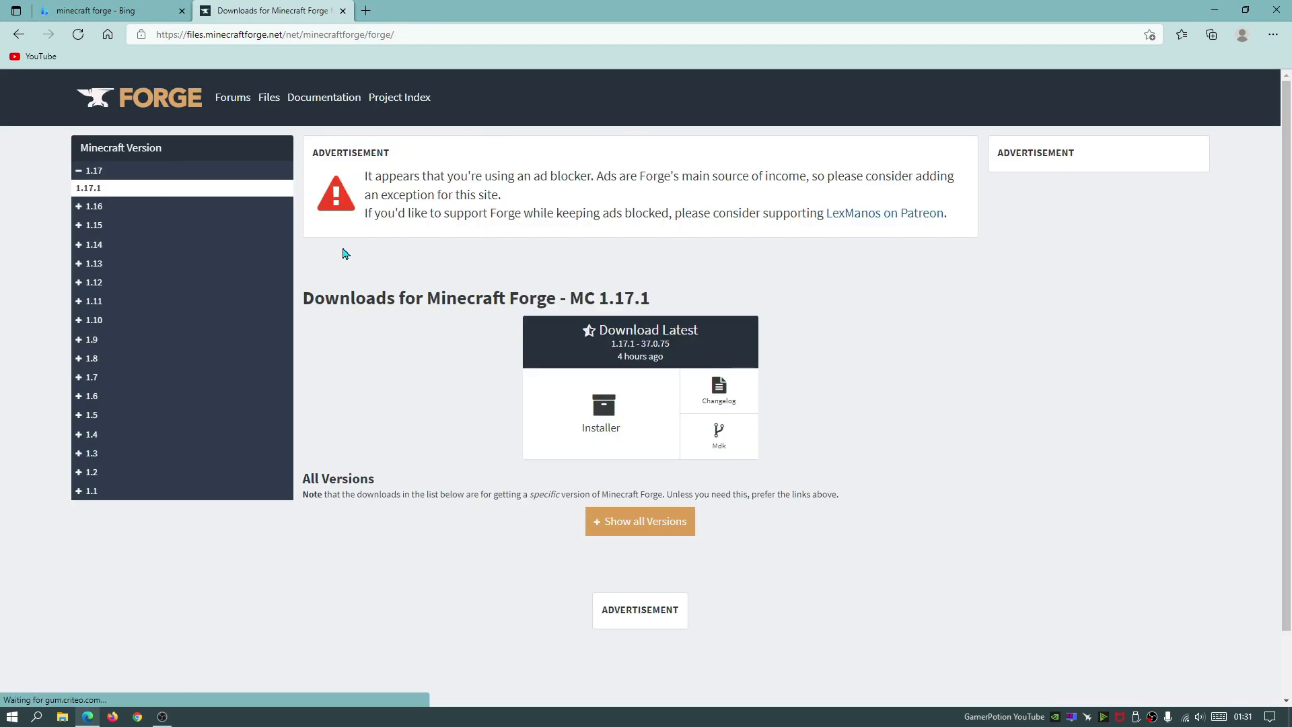
Expand 1.16 in the version list and select 1.16.5.
left_click(93, 206)
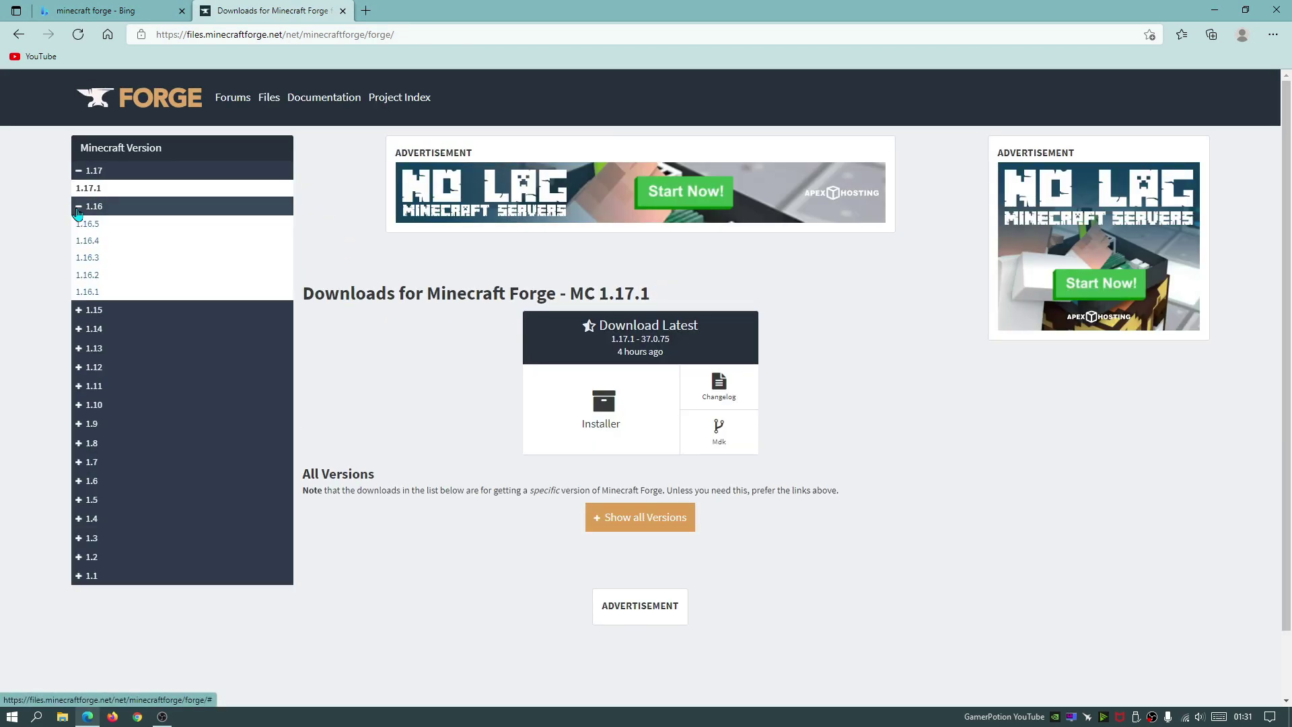
left_click(81, 208)
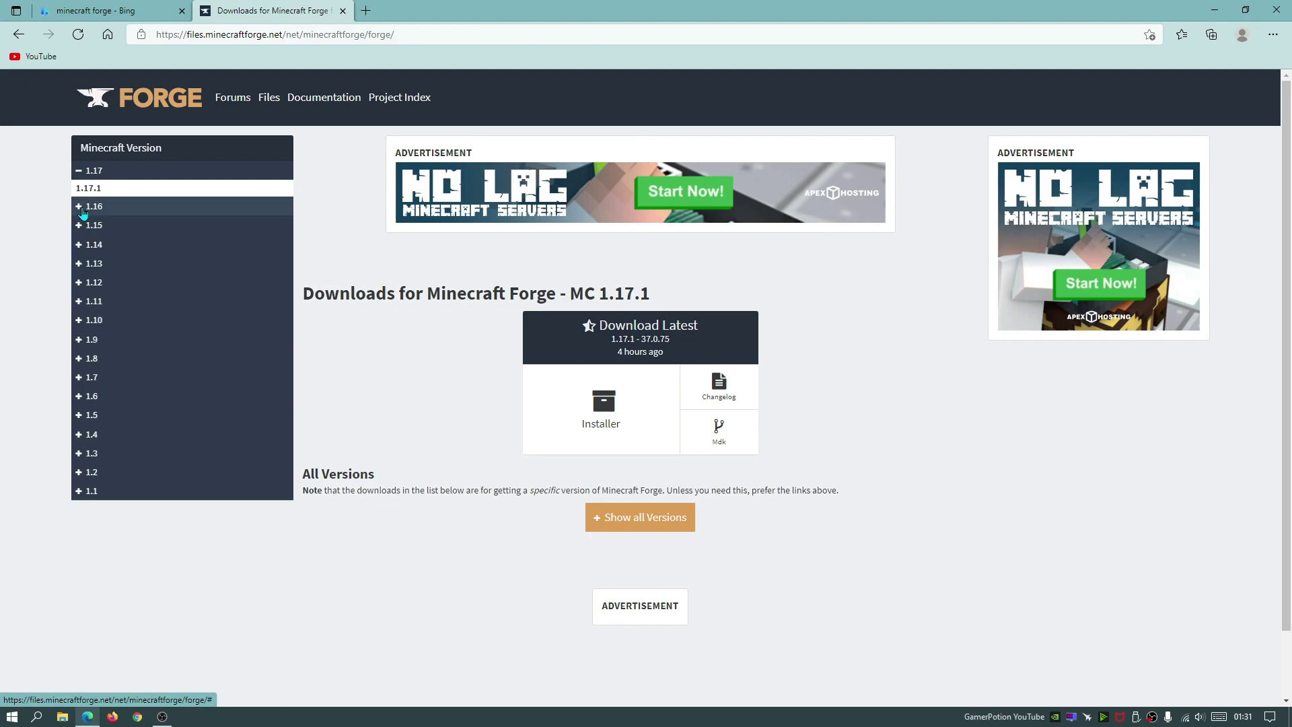
left_click(80, 209)
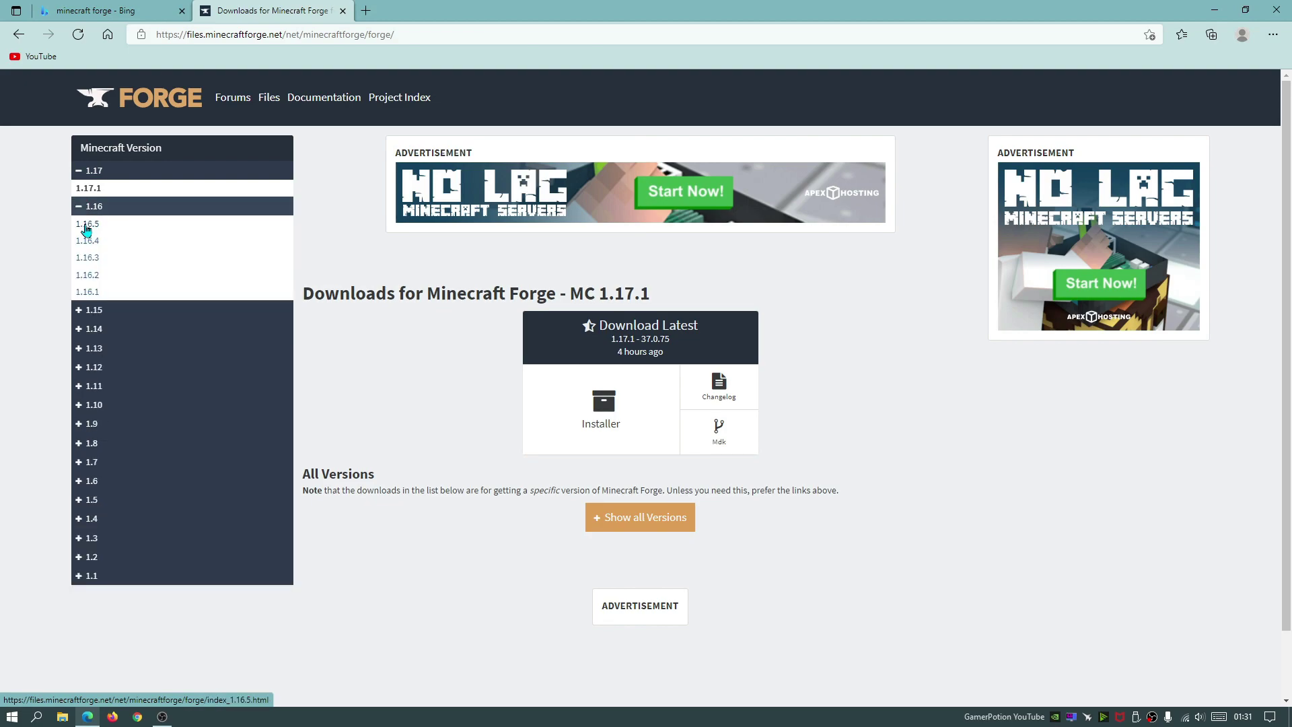
left_click(86, 226)
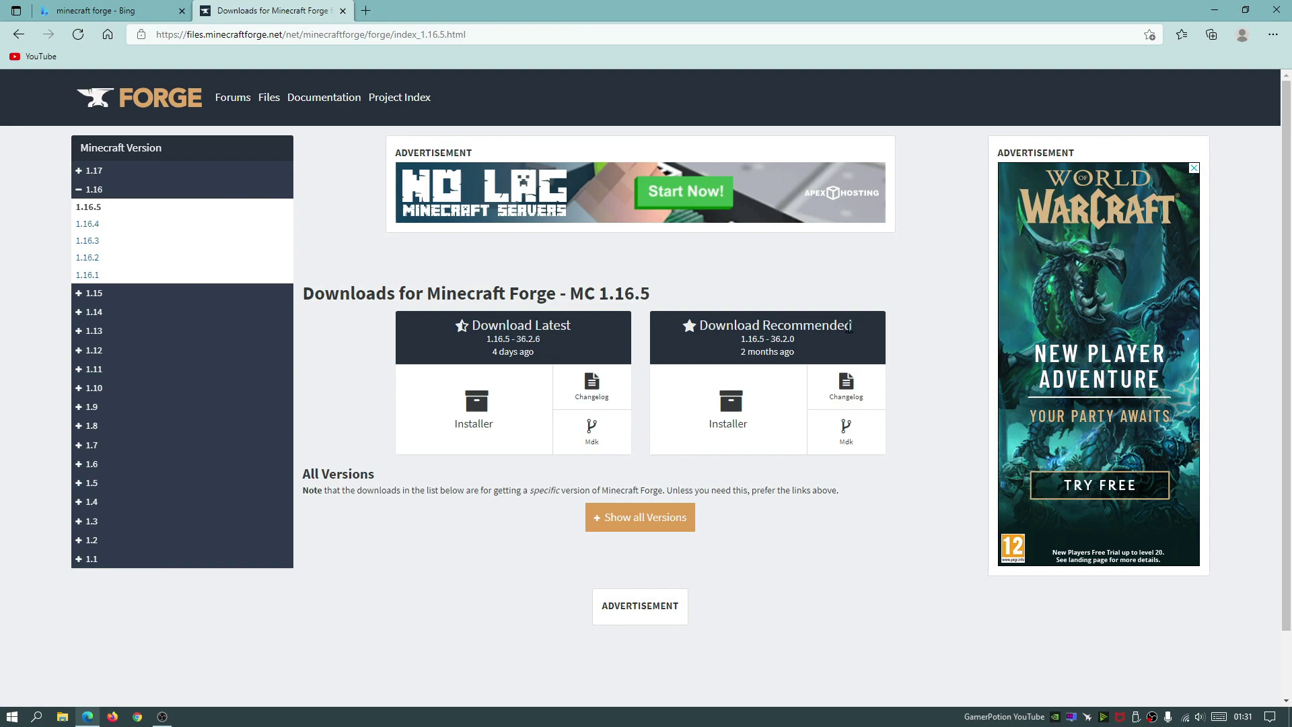
Download forge-1.16.5-36.2.0-installer.jar past the ad, keep the blocked file, and close the ad tab.
left_click(733, 430)
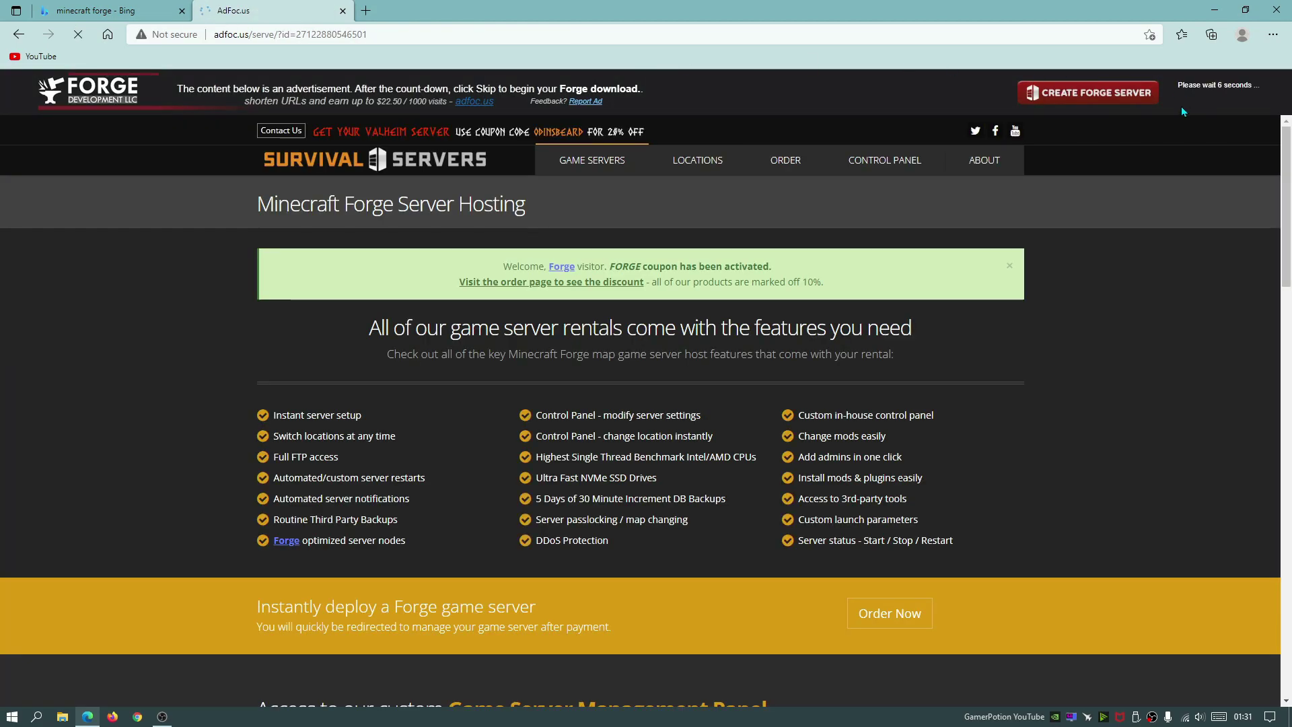
left_click(1231, 99)
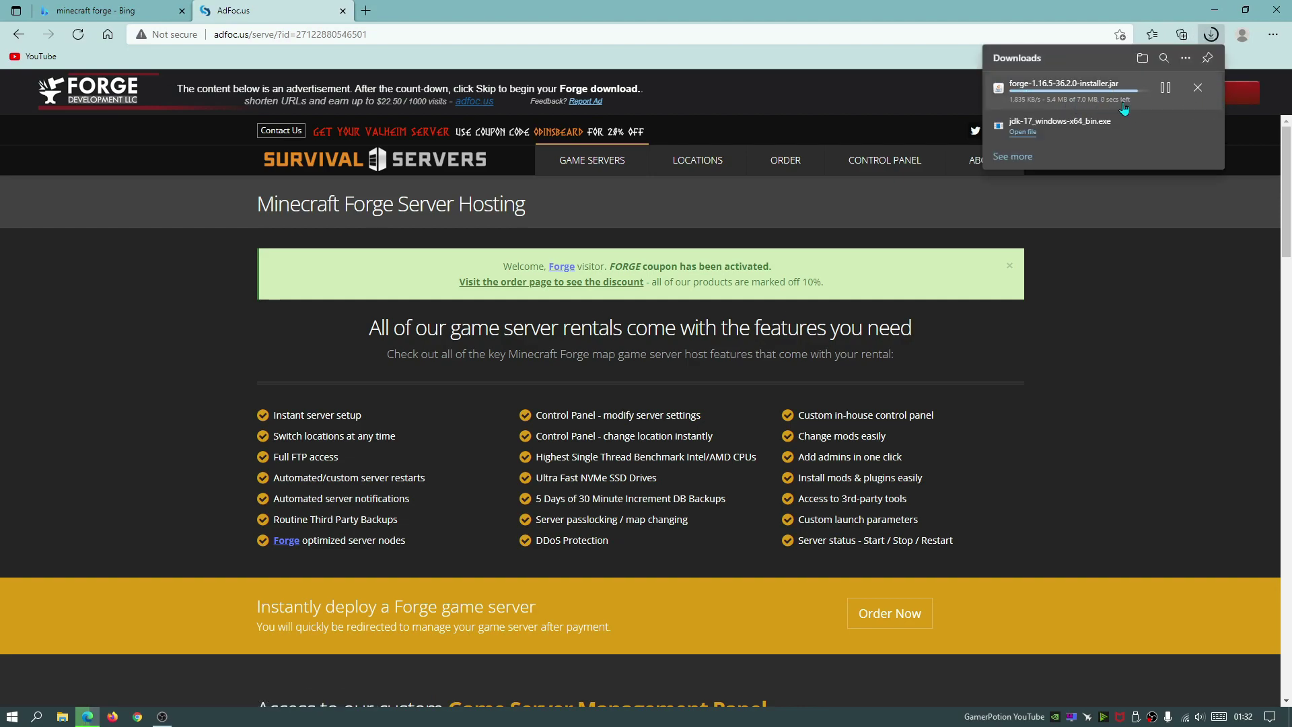
mouse_move(1166, 76)
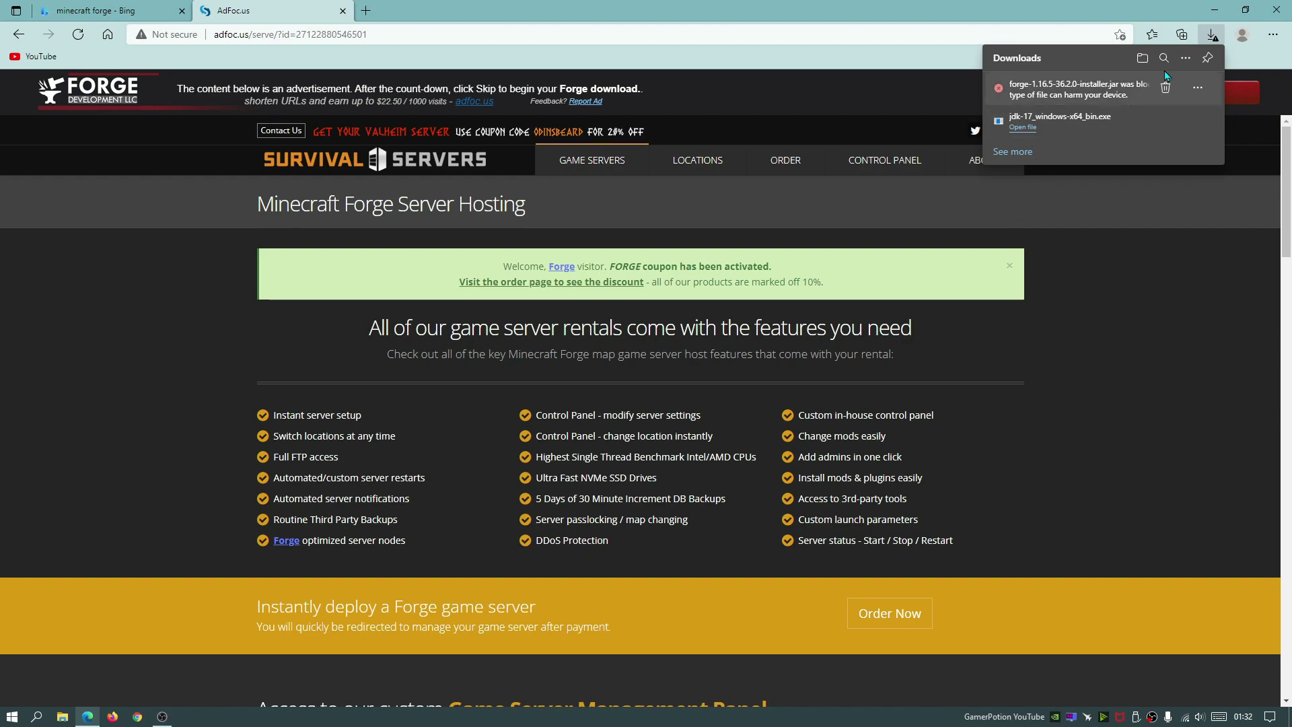
left_click(1204, 95)
left_click(1119, 134)
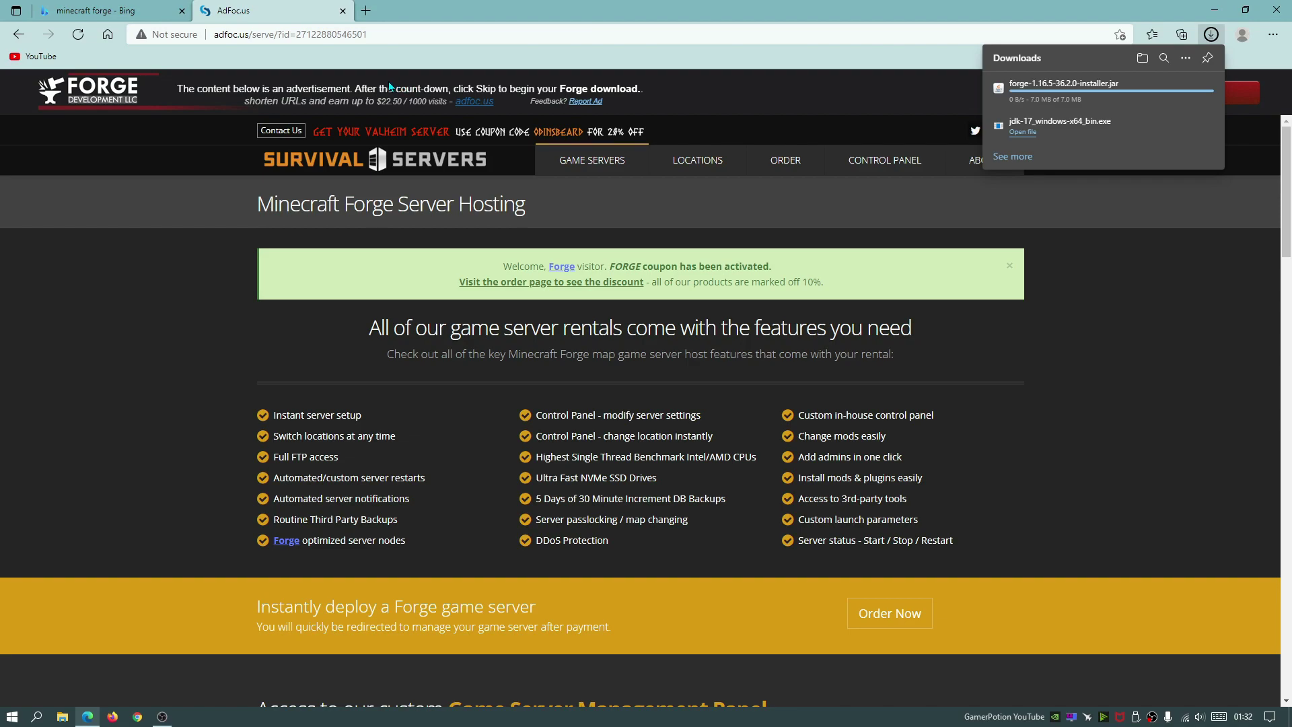
left_click(344, 11)
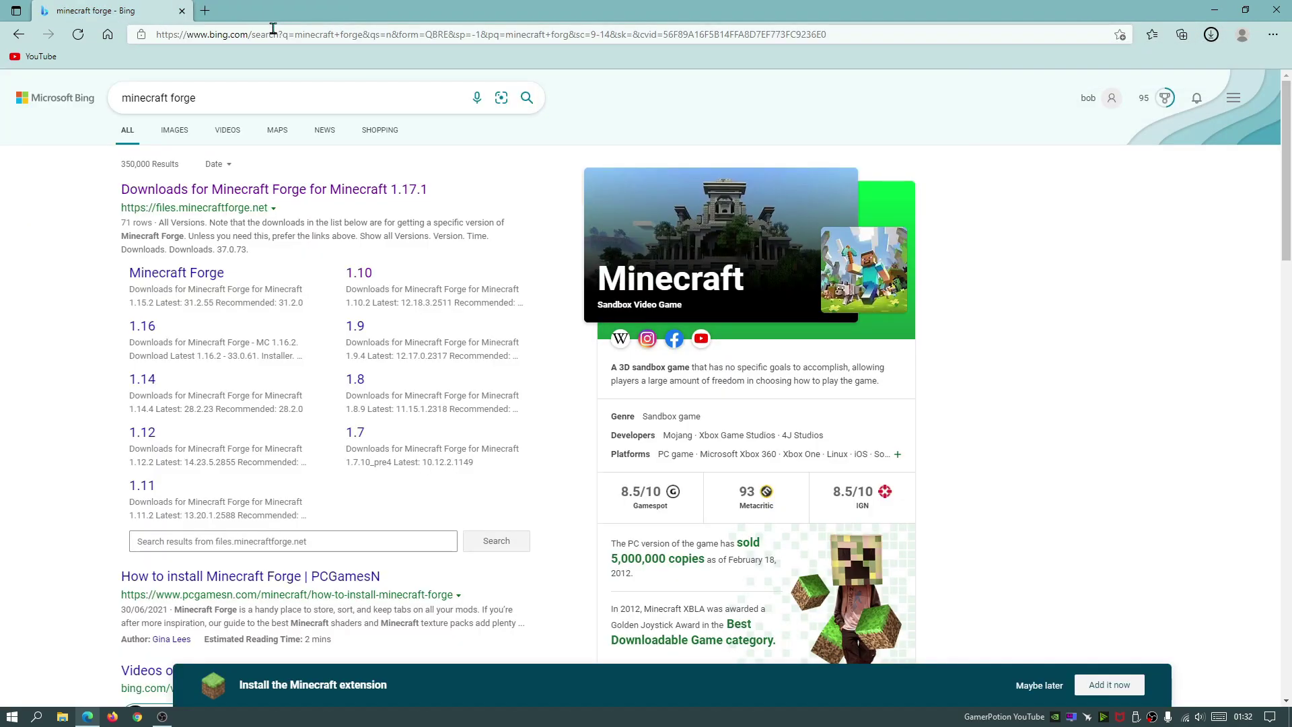
In a new tab, go to curseforge.com and open the Minecraft Mods listing.
left_click(204, 11)
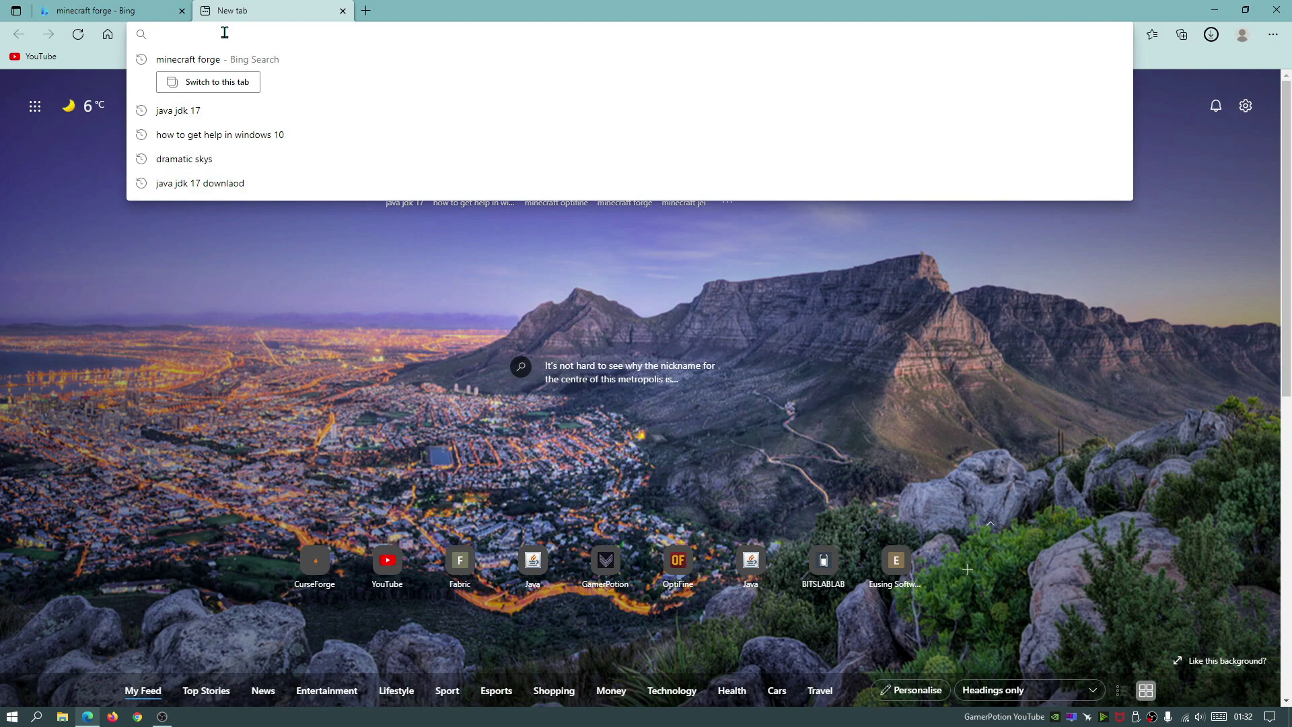
type("cur")
key("Return")
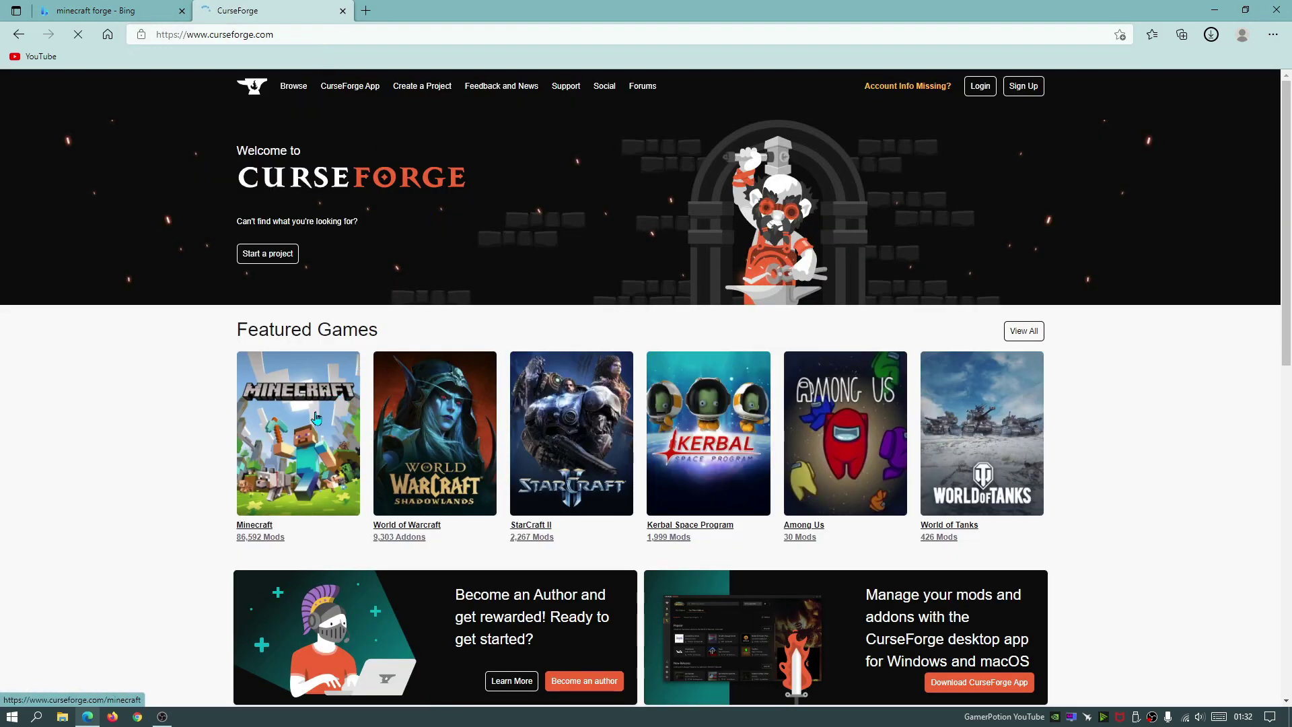
left_click(310, 419)
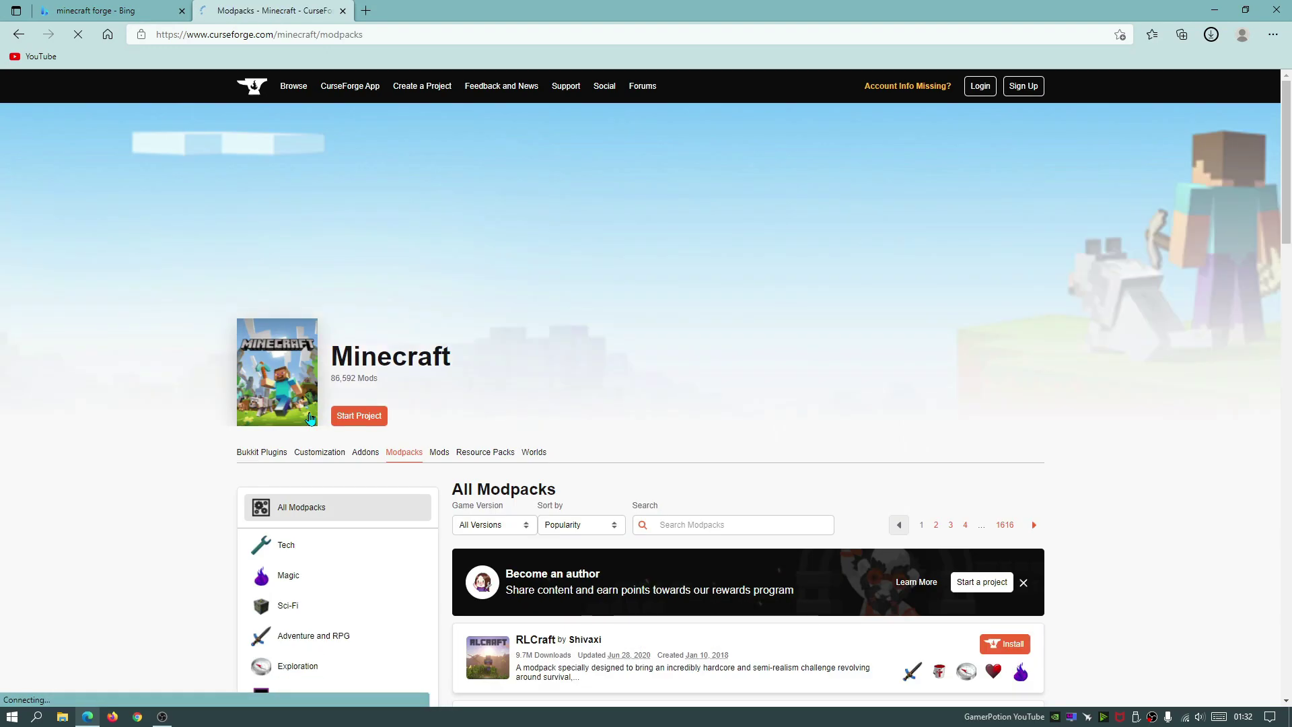
left_click(440, 452)
Search the Minecraft mods for 'halogen'.
left_click(692, 524)
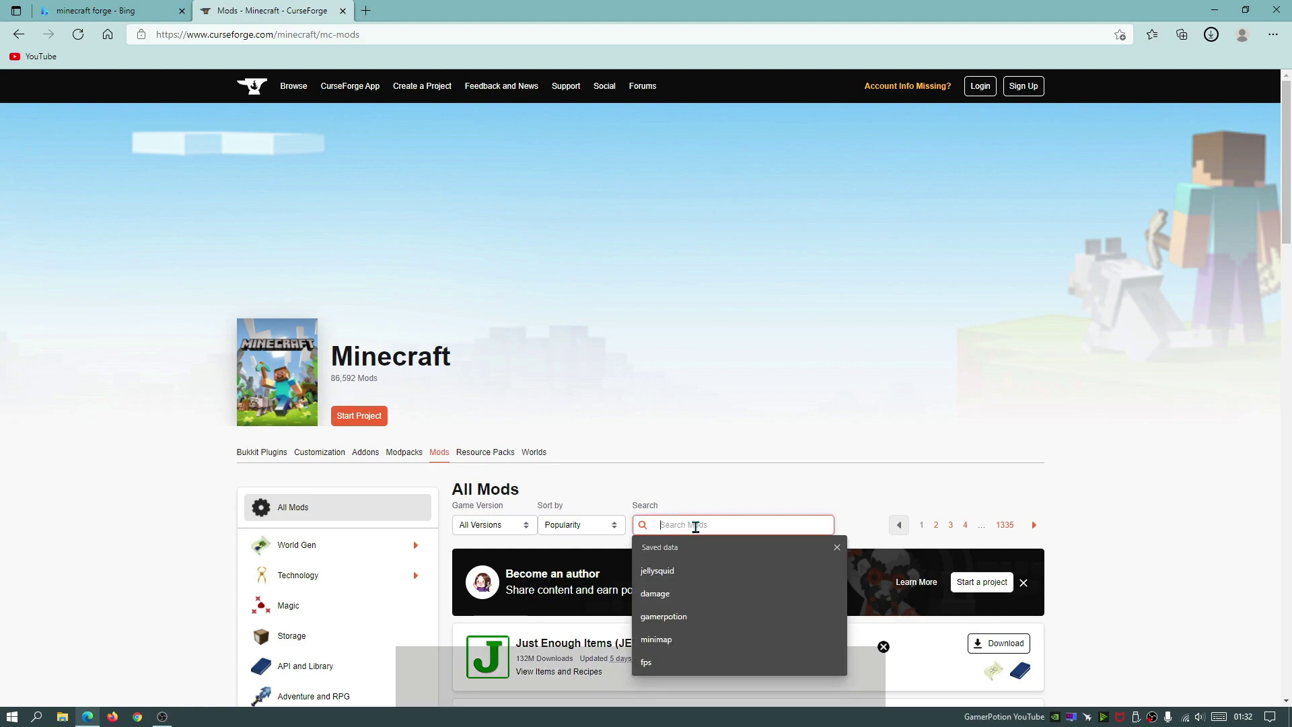
type("halogen")
key("Return")
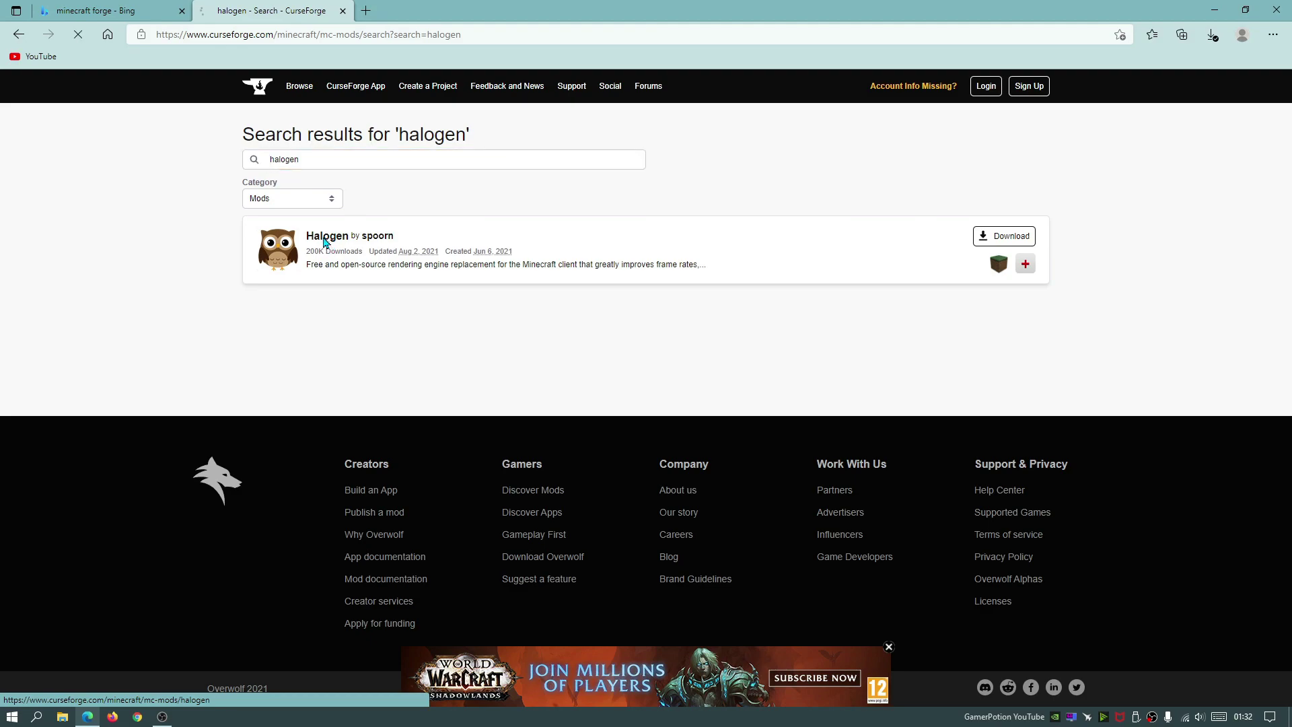
From Halogen's Files list, download the 1.16.5 main file sodium-forge-2.9.10.
left_click(324, 241)
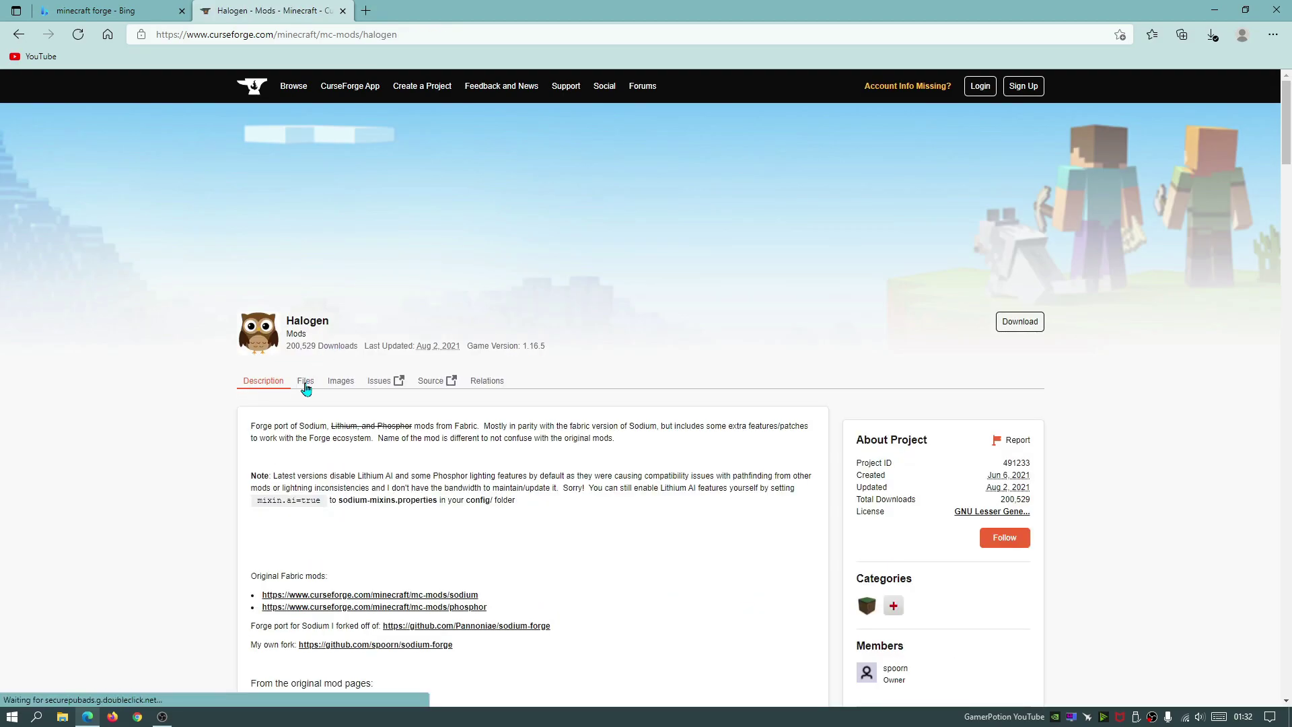
left_click(306, 380)
scroll(434, 408, "down", 3)
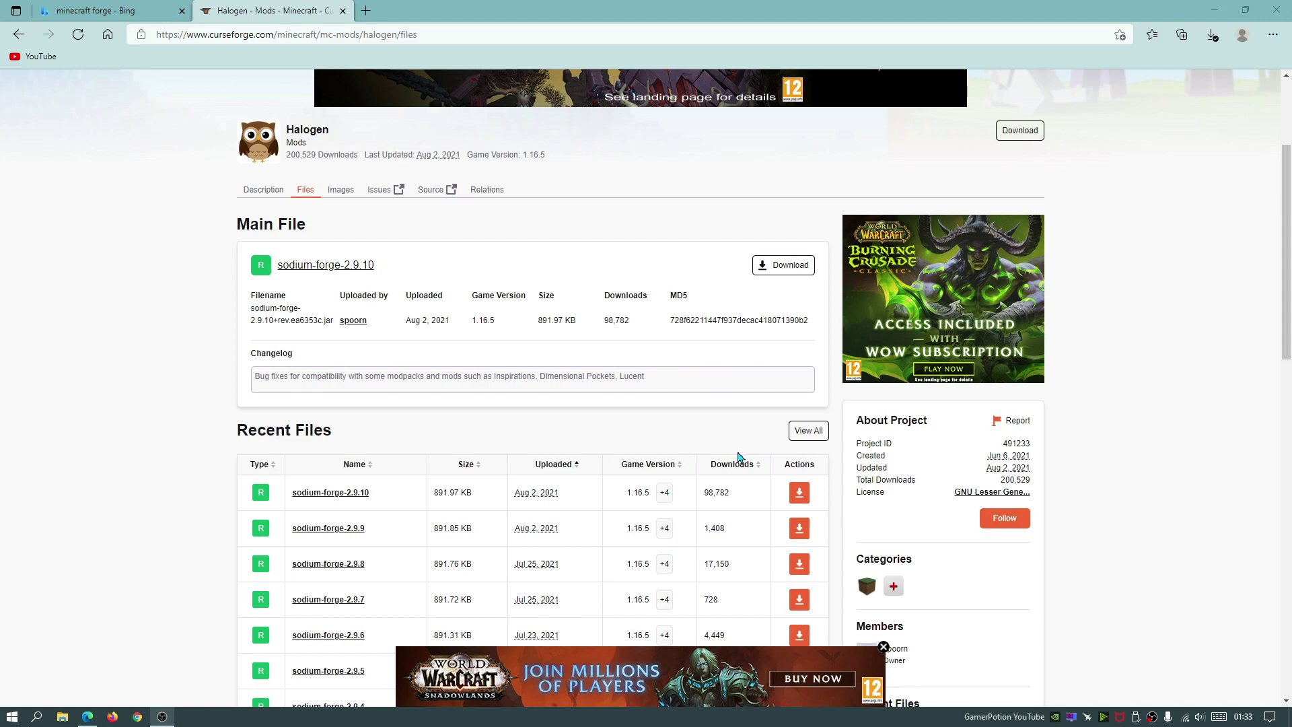
left_click(780, 269)
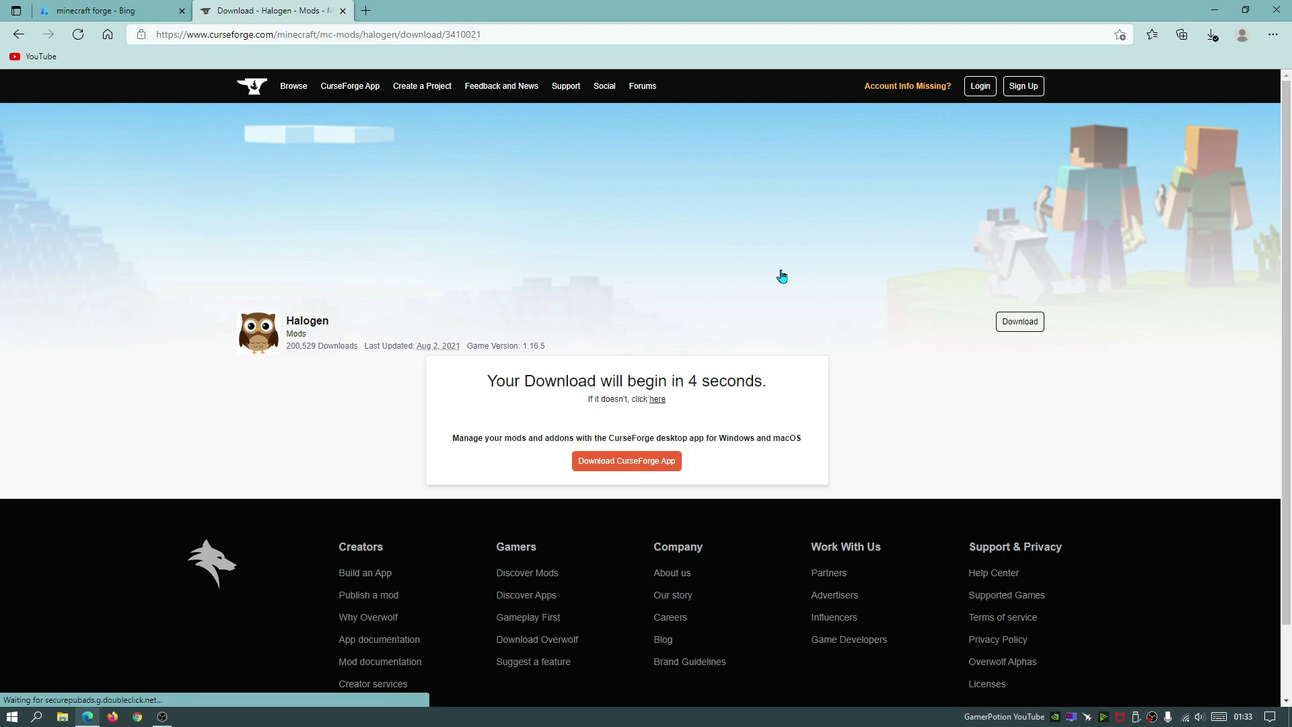